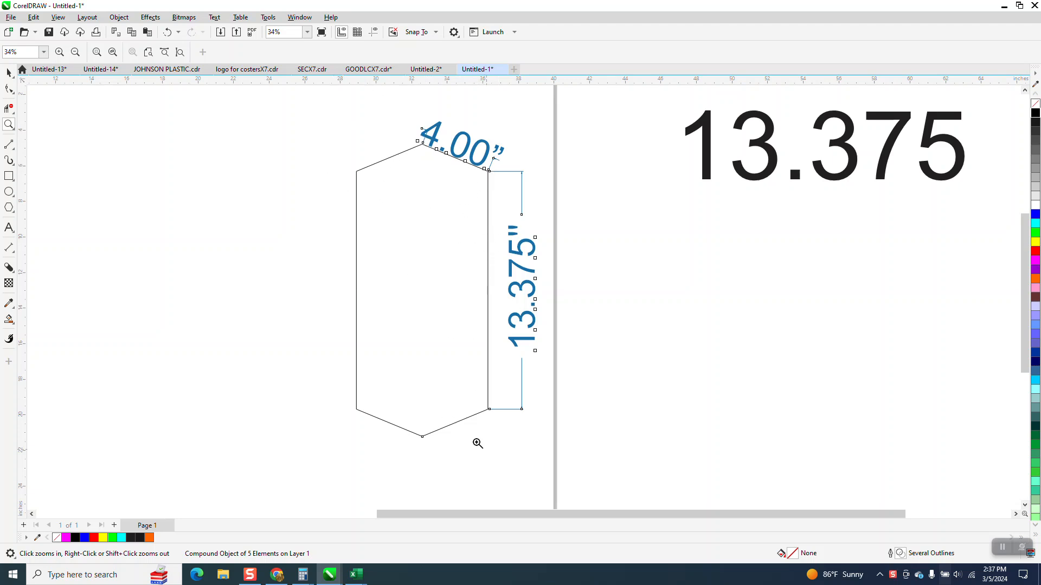
Draw a six-sided polygon about 19.5 by 22.5 inches on the page, beside the dimensioned shape, and reposition it slightly up and right
scroll(595, 430, down, 3)
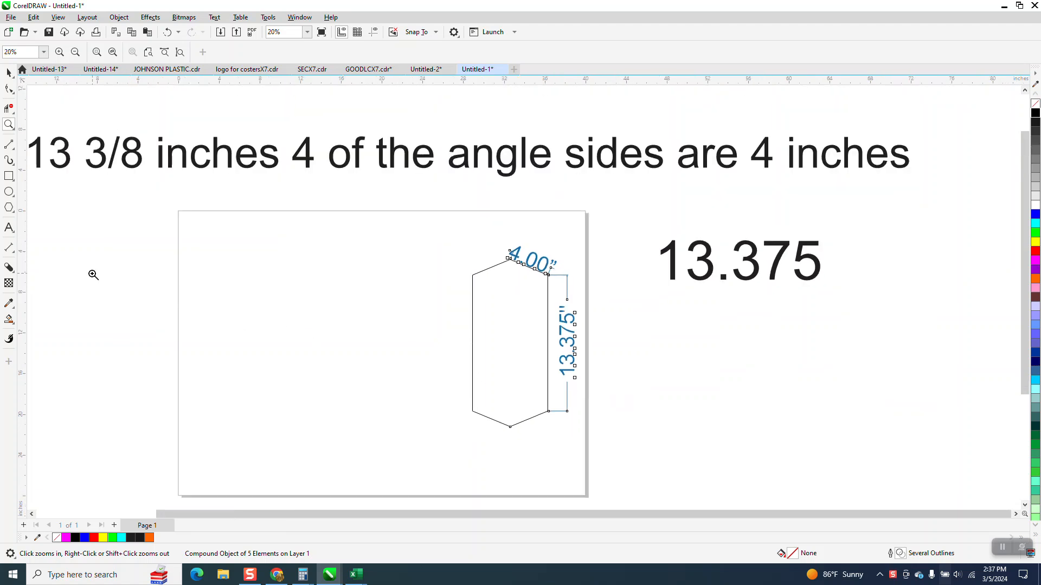
click(15, 213)
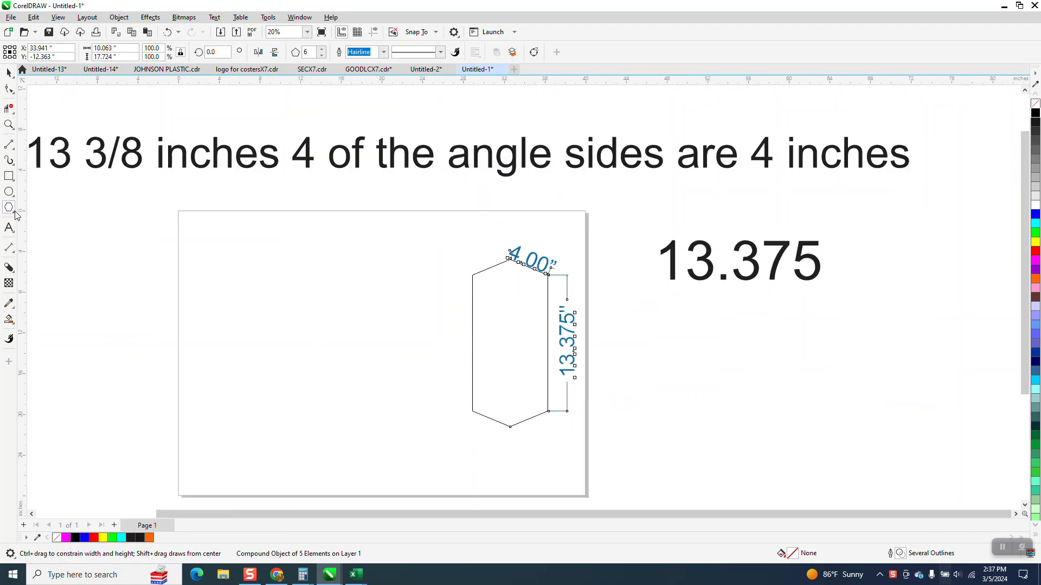
click(13, 211)
click(53, 207)
drag(427, 248, 267, 466)
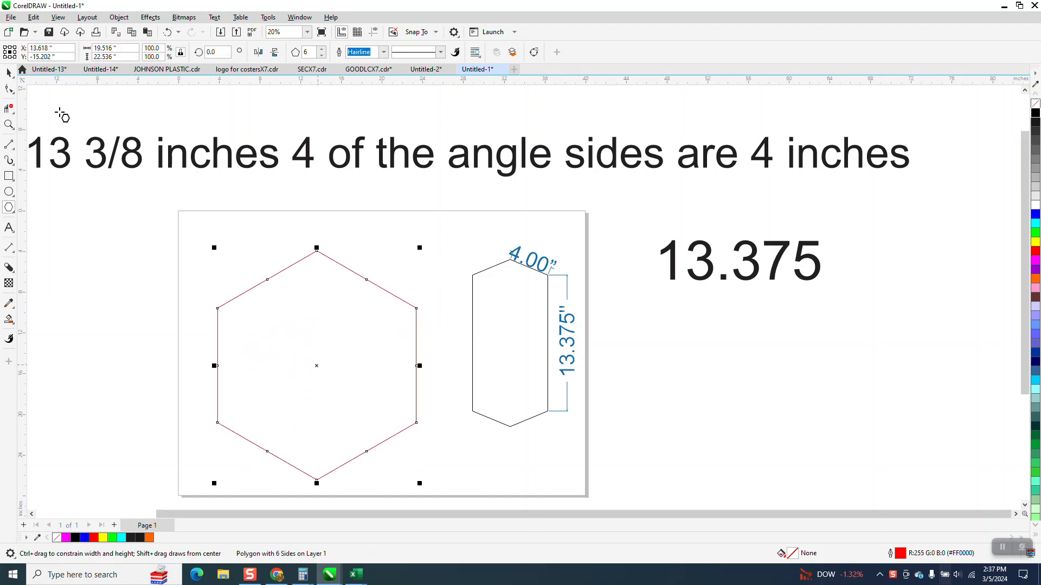
click(10, 71)
drag(334, 360, 347, 336)
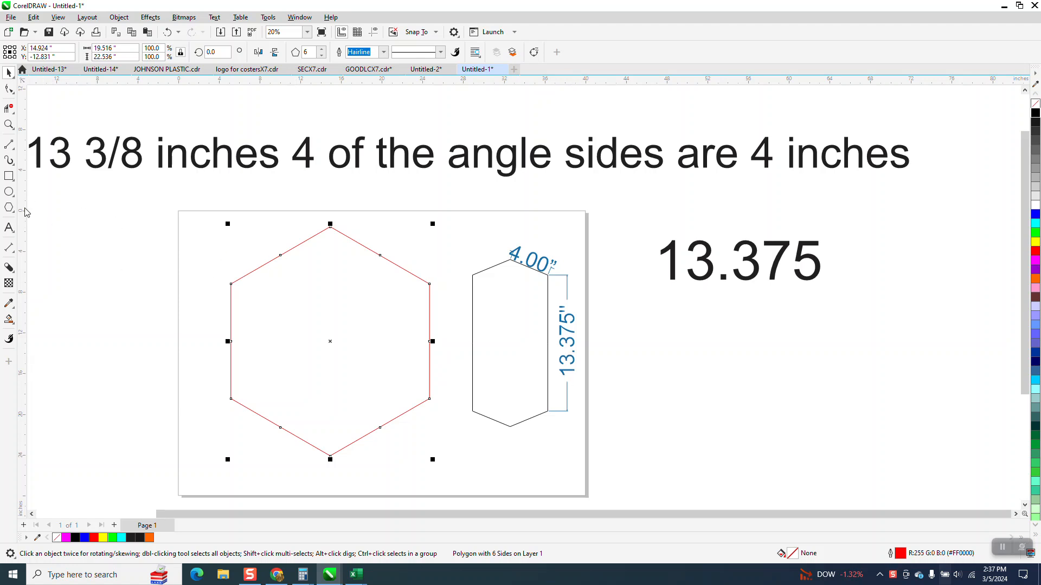
Add a vertical dimension to the hexagon's right side and set its precision to three decimal places
click(15, 256)
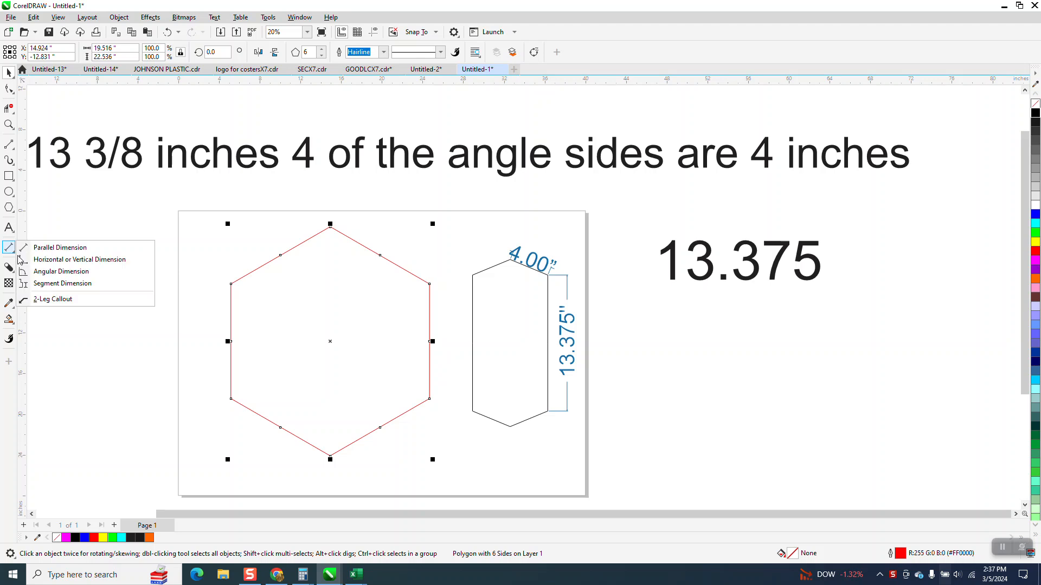
click(57, 258)
drag(430, 399, 430, 280)
click(439, 287)
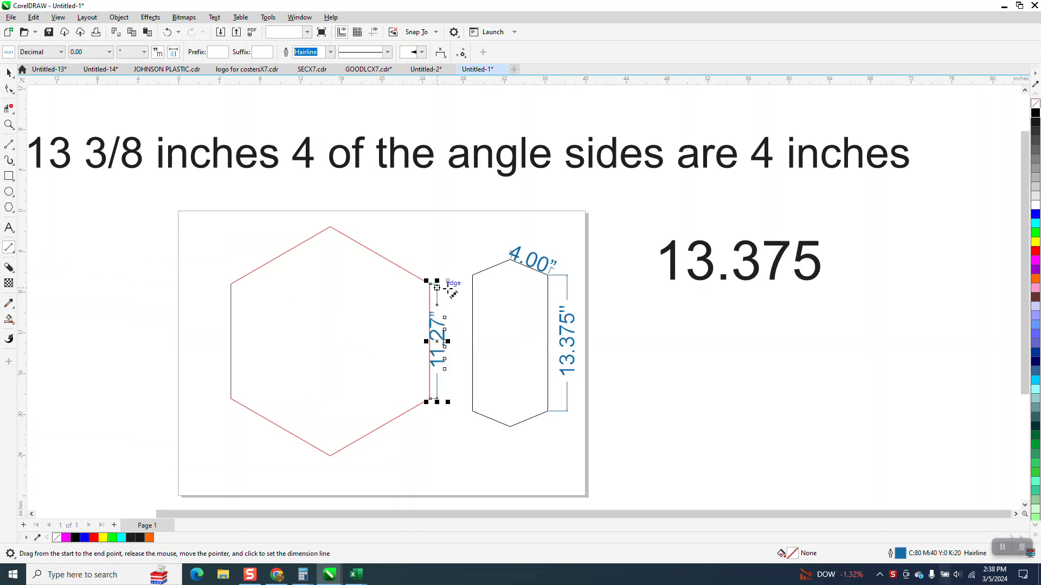
click(97, 53)
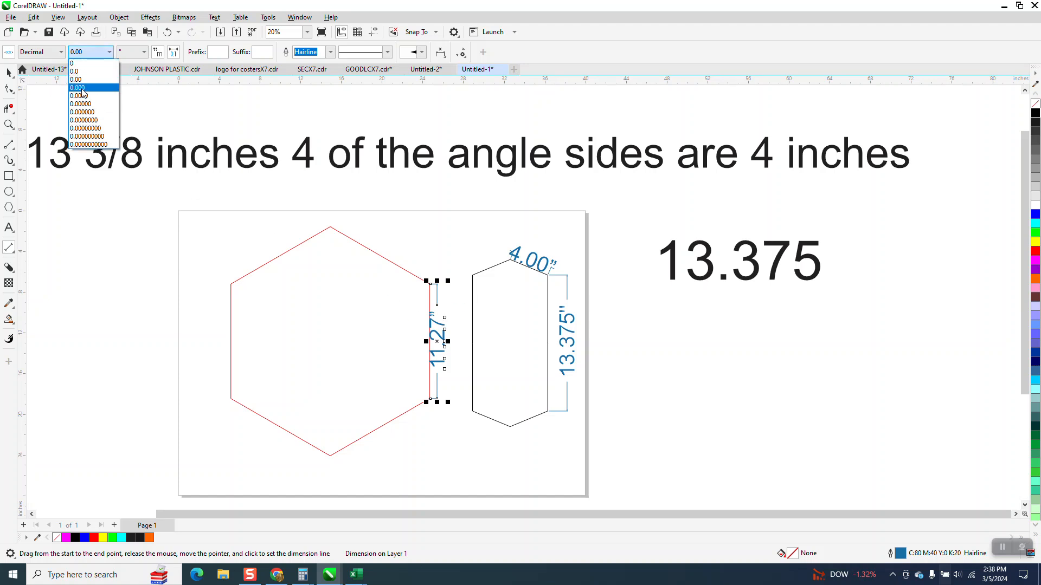
click(79, 88)
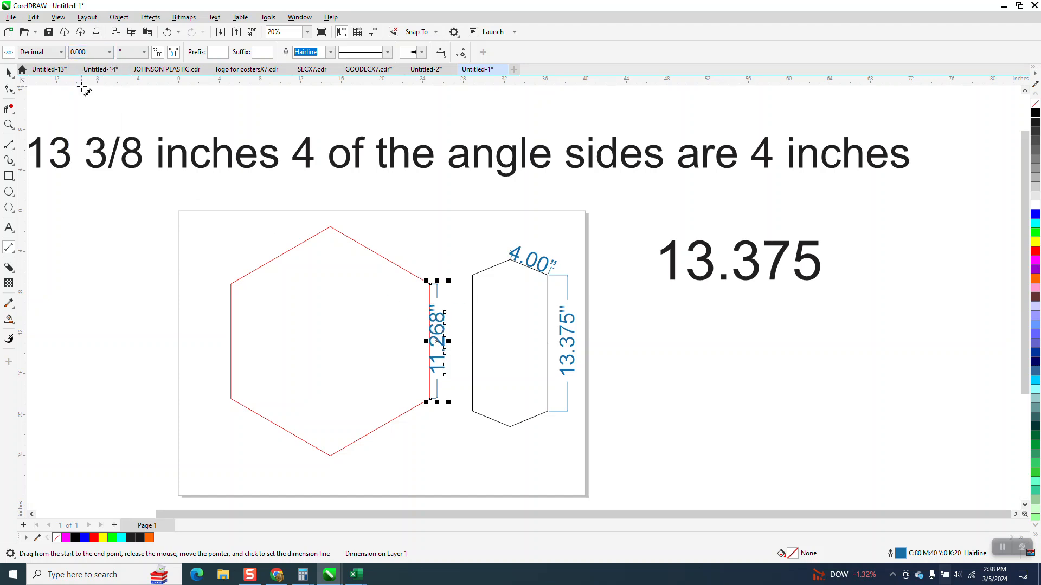
Enlarge the hexagon proportionally to about 23.07 by 26.64 inches, moving it up and left on the page
click(9, 124)
drag(193, 209, 584, 490)
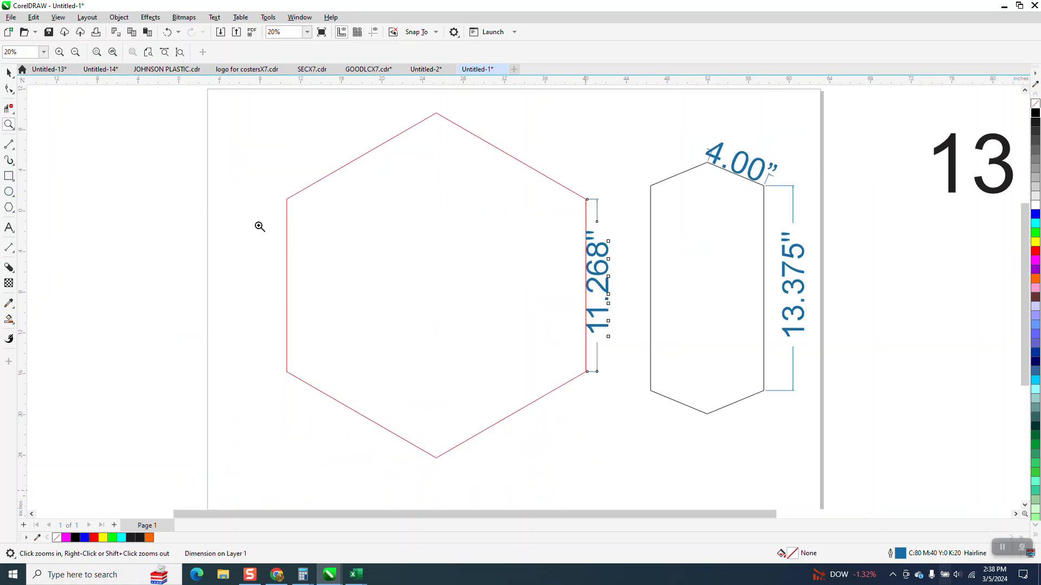
click(9, 73)
scroll(371, 230, down, 1)
click(433, 355)
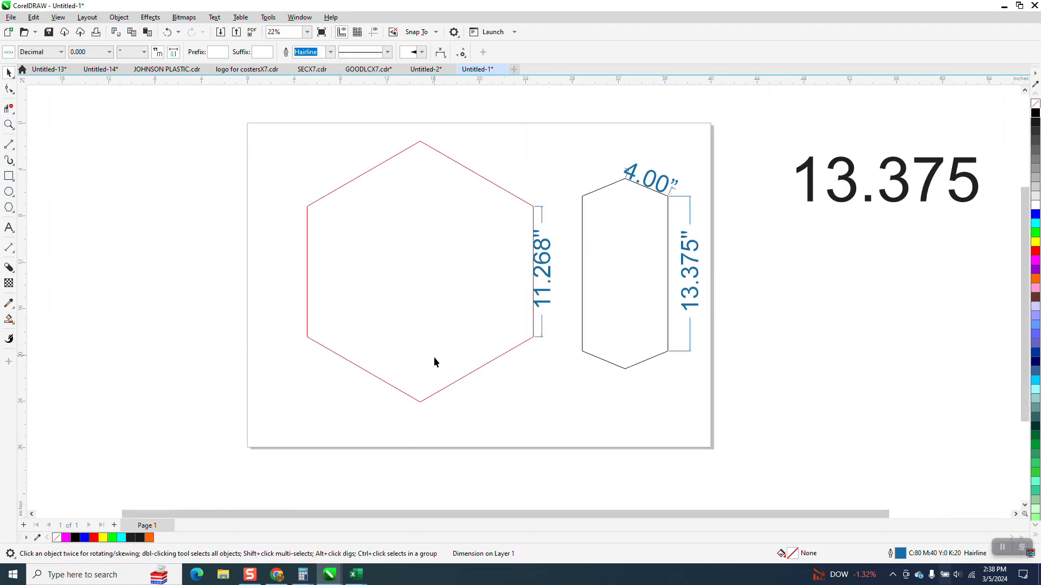
drag(536, 405, 580, 454)
drag(441, 295, 402, 270)
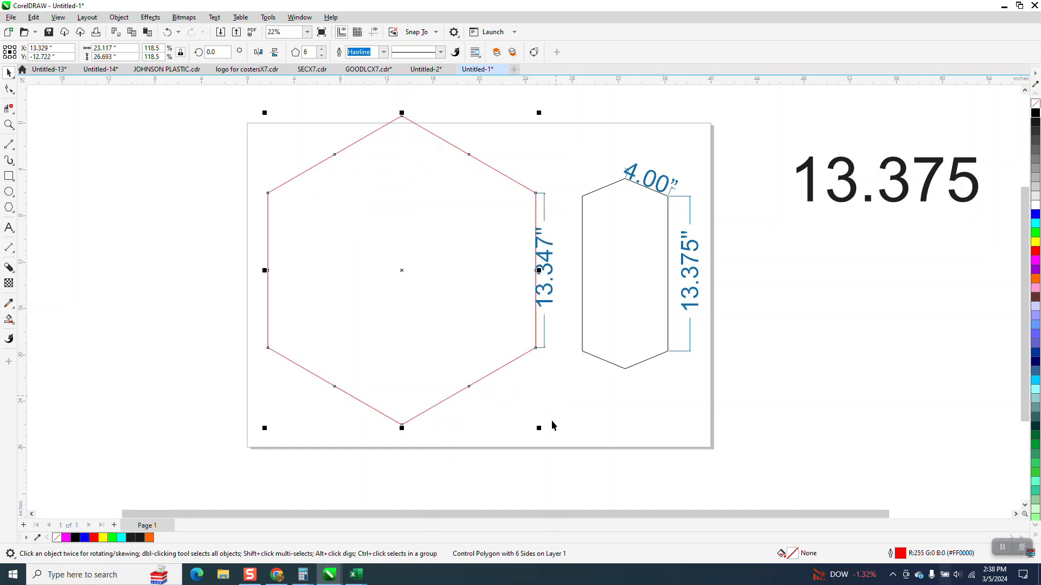
drag(541, 430, 539, 429)
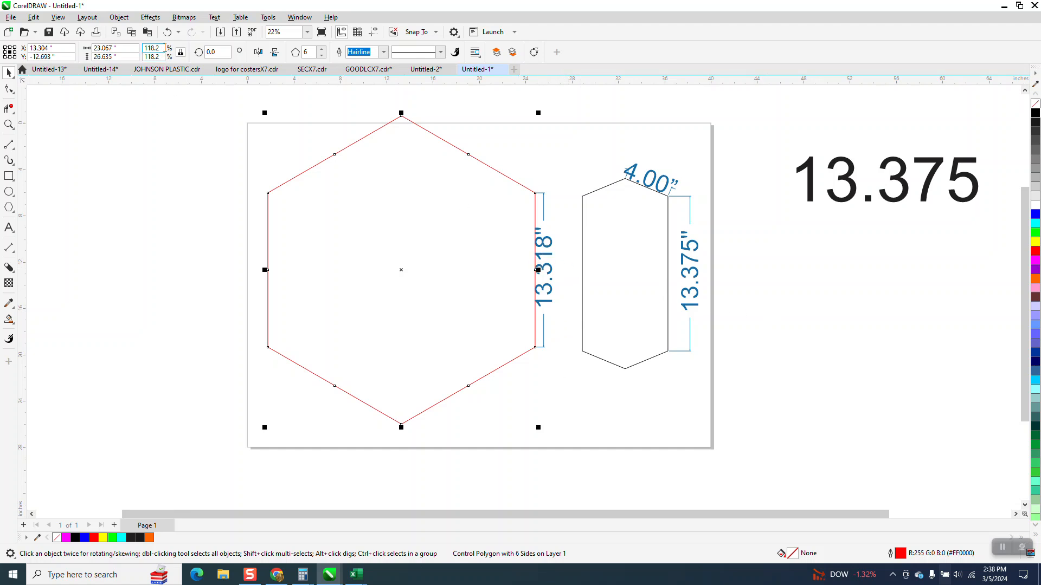
Fine-tune the hexagon's scale factor to 118.7 percent and delete the dimension on its right side
text(118.3)
key(Return)
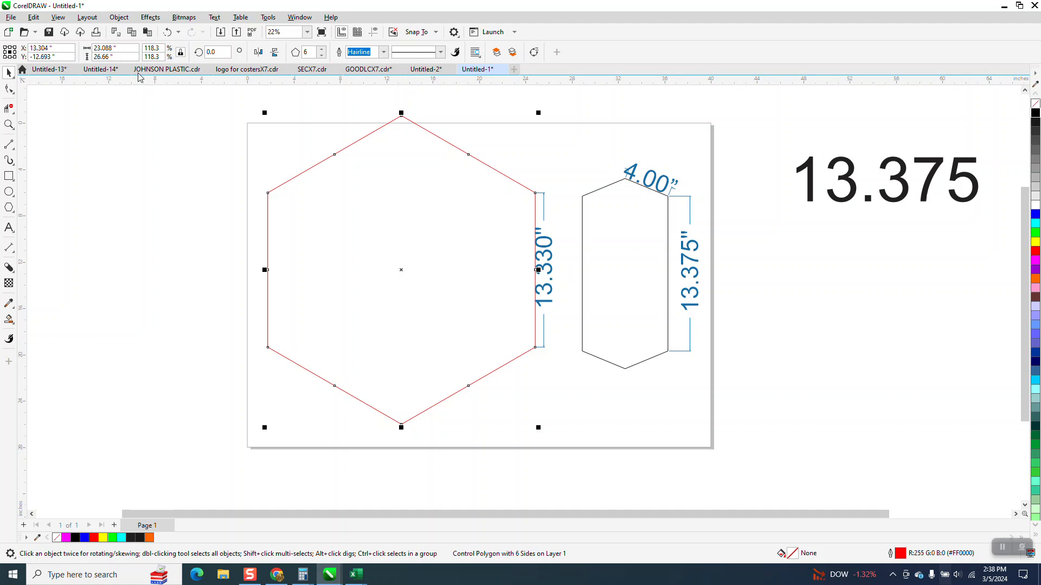
click(157, 48)
key(BackSpace)
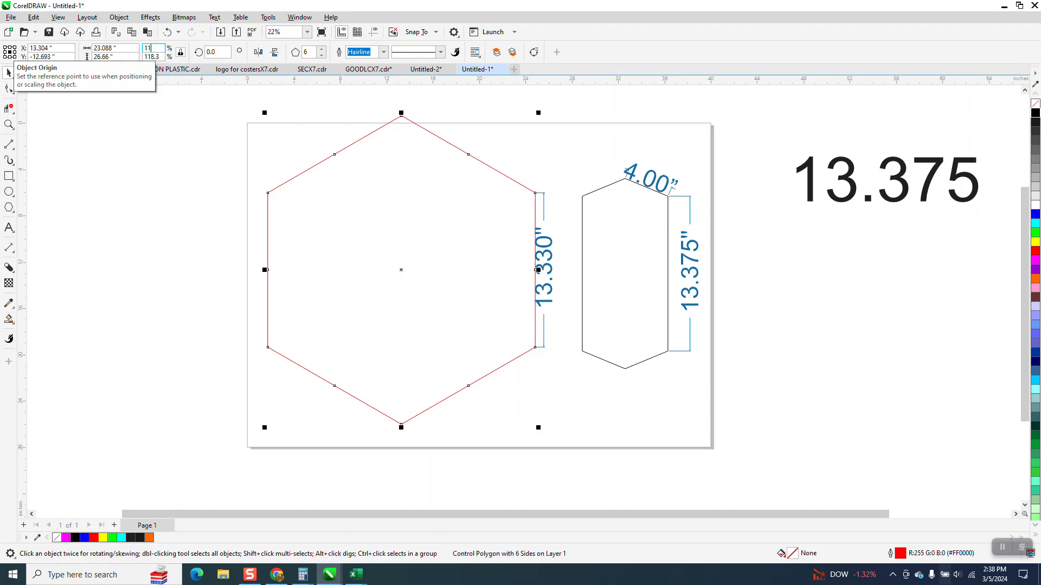
key(Return)
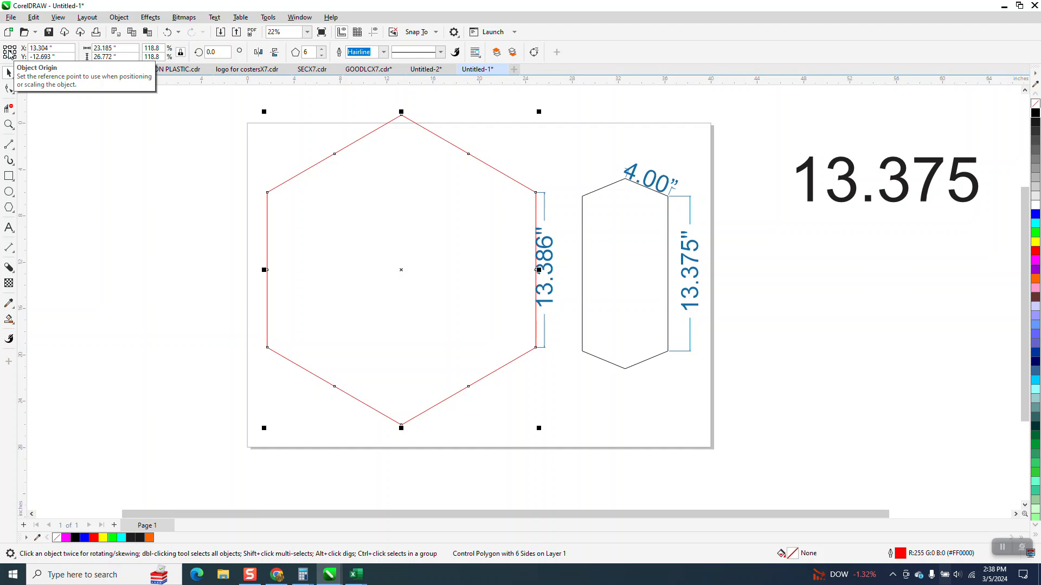
click(161, 48)
text(118.7)
key(Return)
click(553, 244)
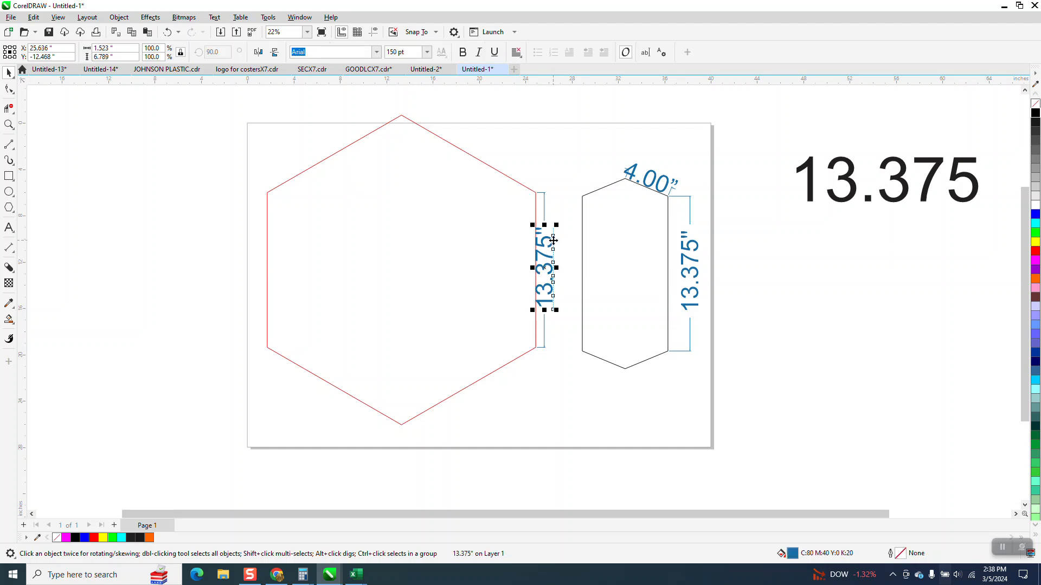
key(Delete)
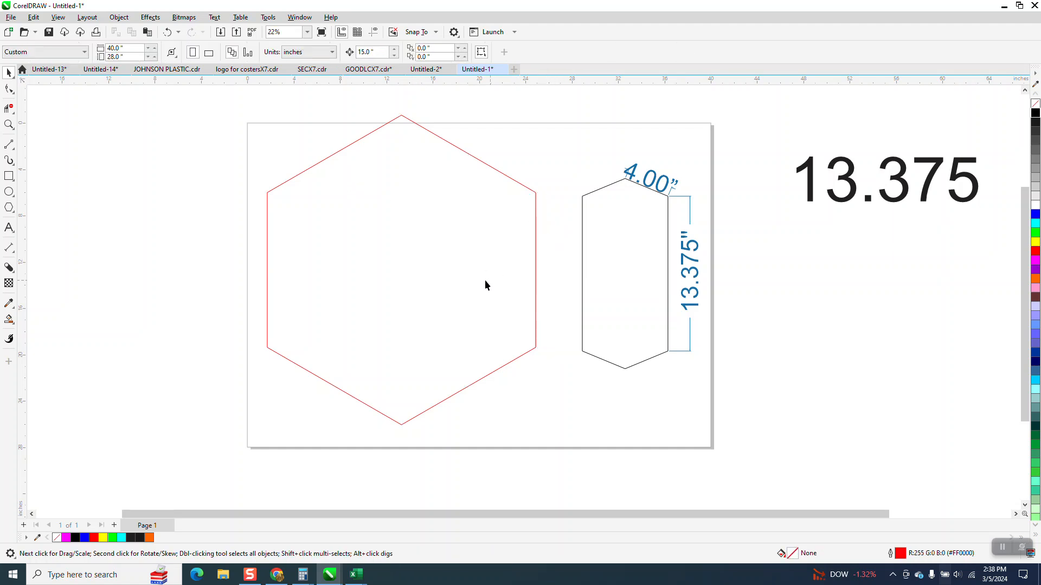
Center the red hexagon on the page and move the dimensioned reference shape off the page, beneath the 13.375 text
click(450, 270)
key(p)
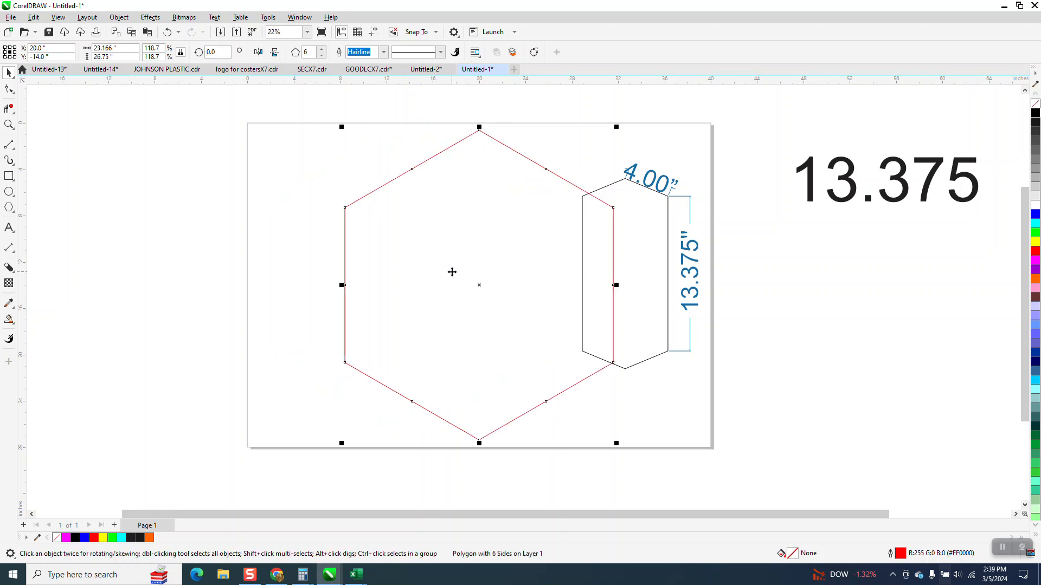
drag(545, 111, 720, 386)
drag(713, 265, 922, 340)
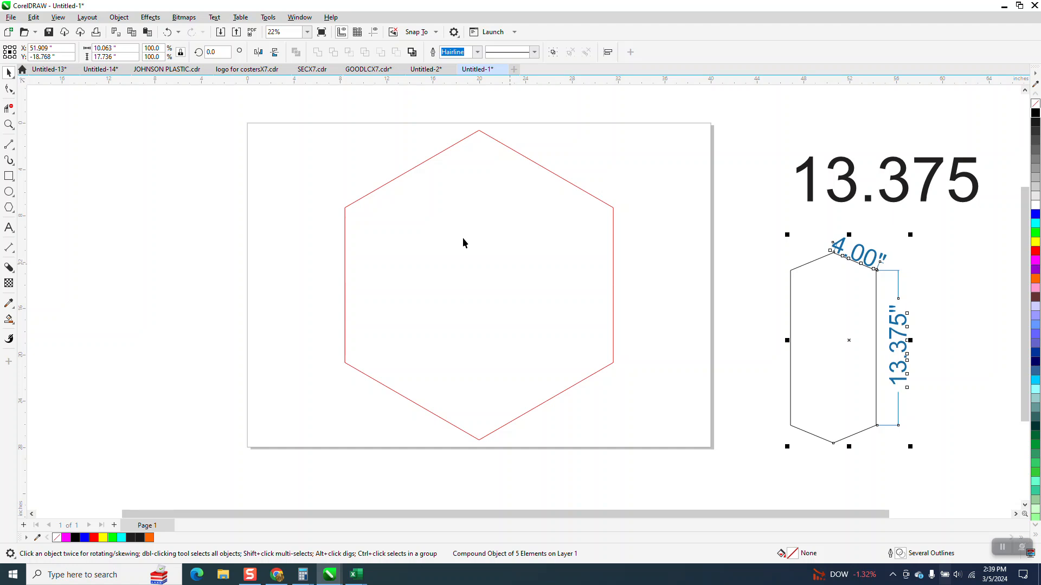
Try moving the middle node of the hexagon's upper-right edge inward and undo the move
click(372, 196)
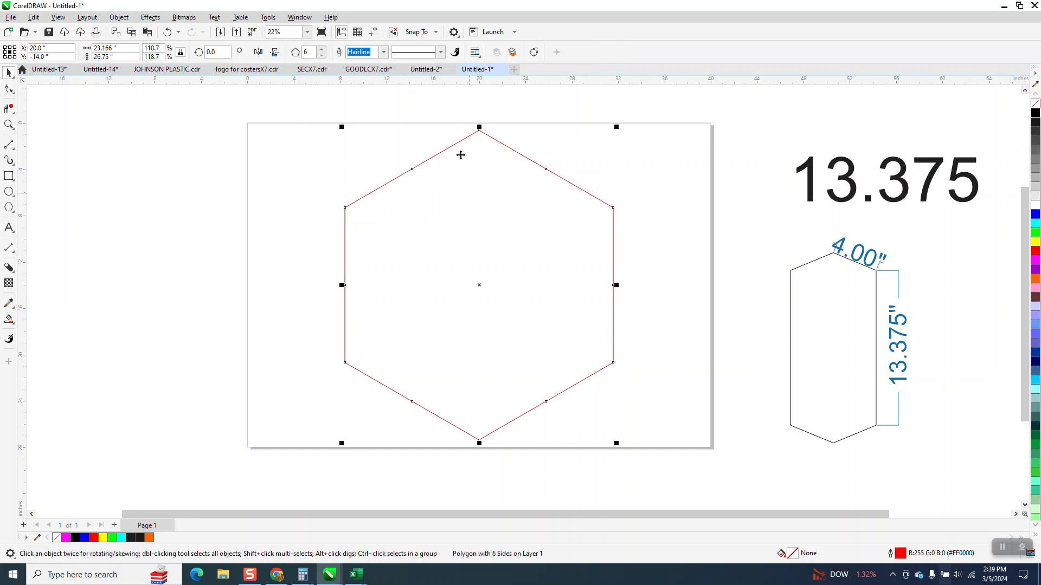
click(9, 88)
drag(546, 168, 446, 254)
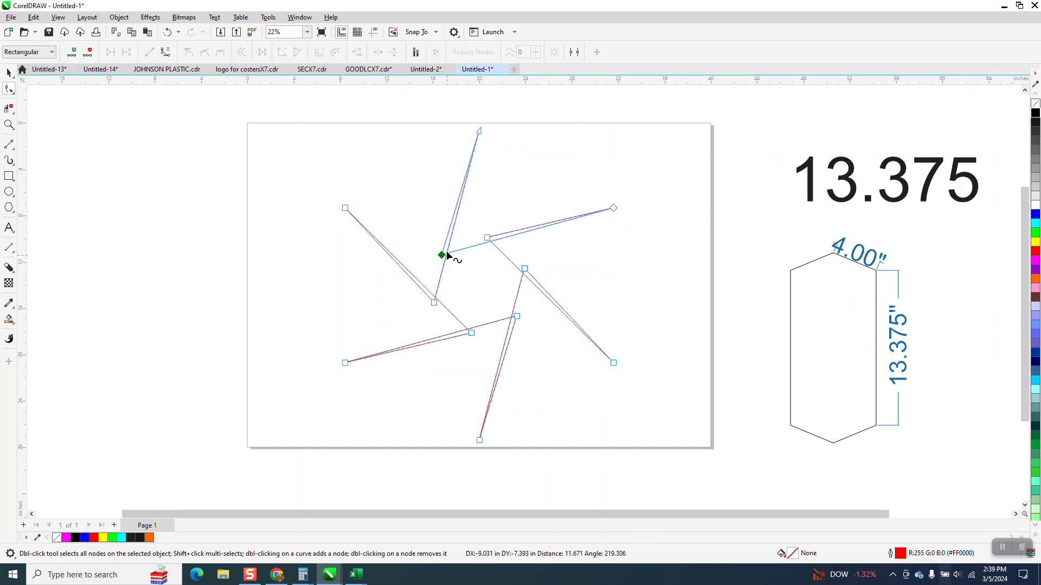
click(167, 31)
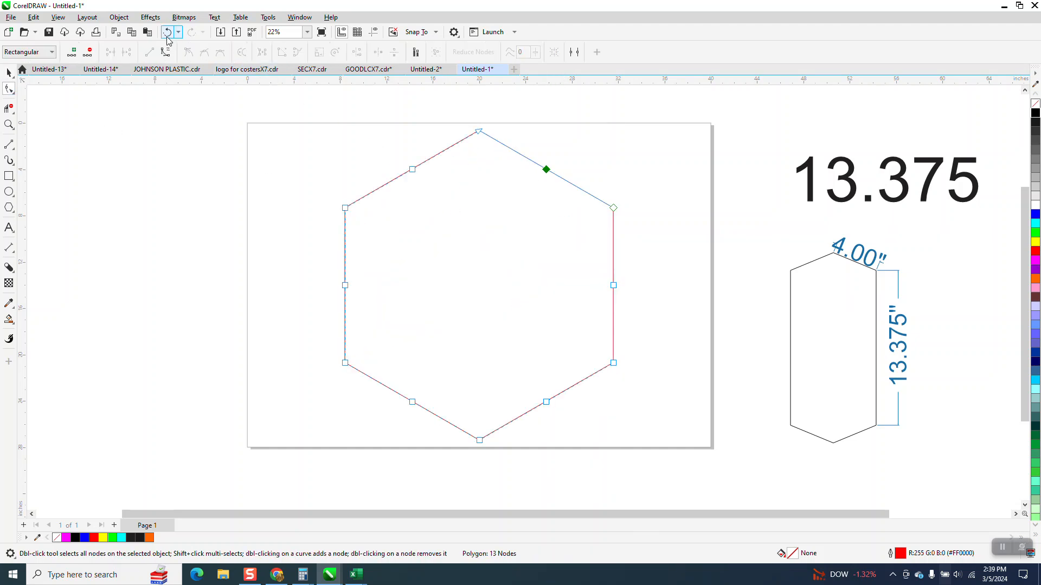
Convert the hexagon to curves and break it apart at the four corner nodes that end its vertical sides
click(119, 16)
click(180, 295)
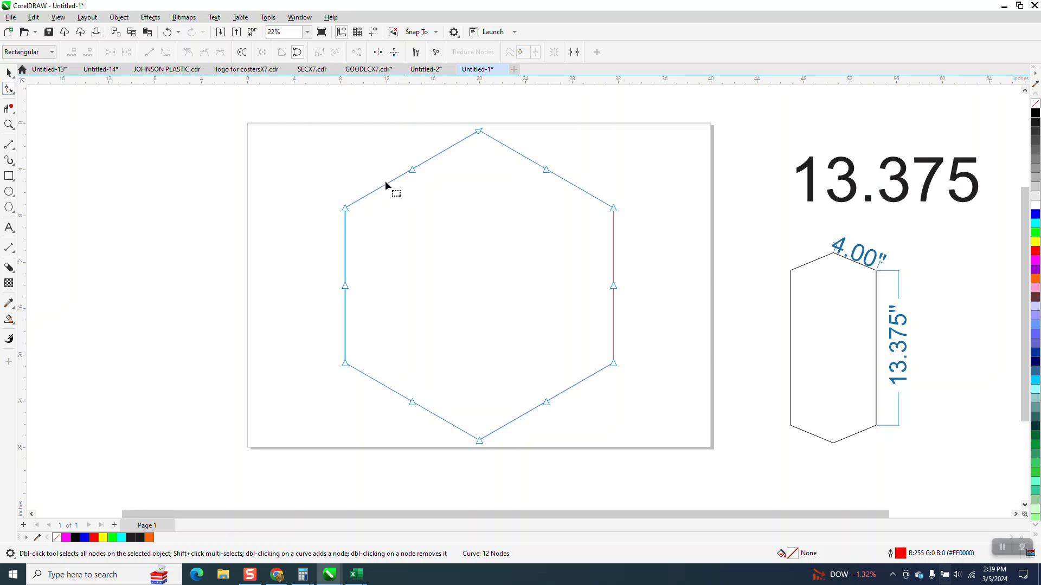
drag(324, 197, 624, 236)
right_click(613, 212)
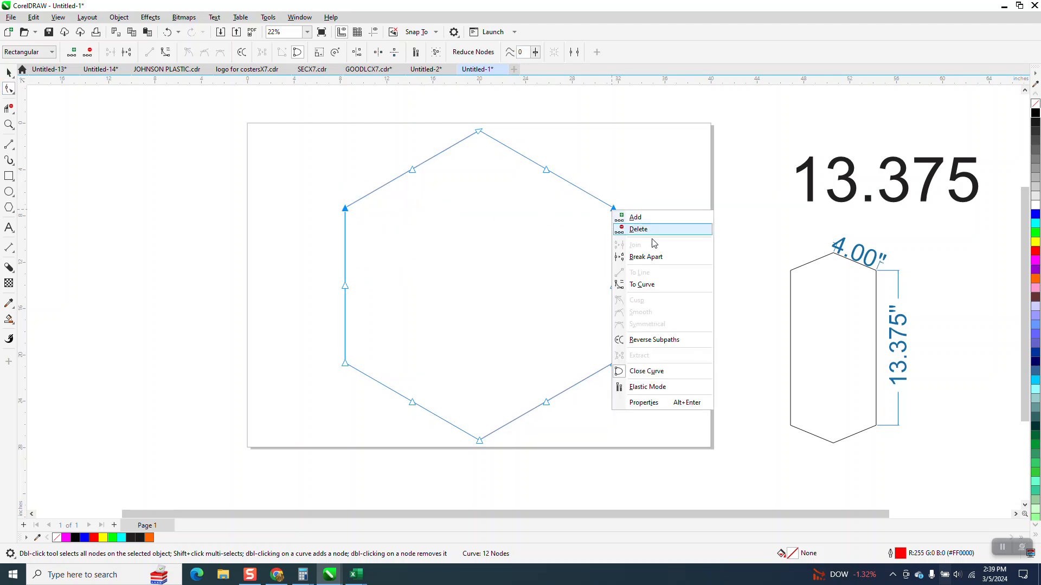
click(646, 257)
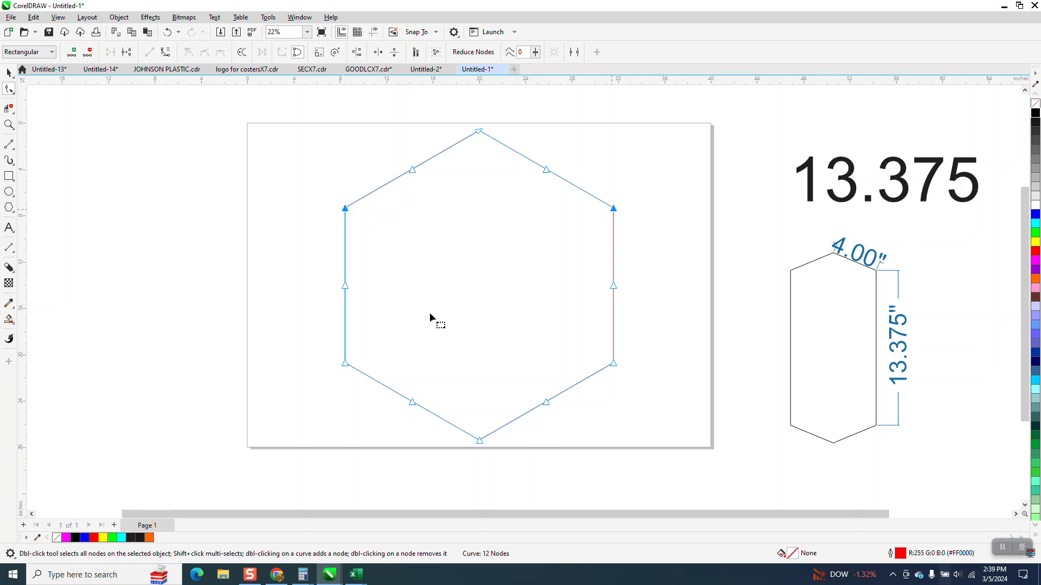
drag(308, 353, 618, 369)
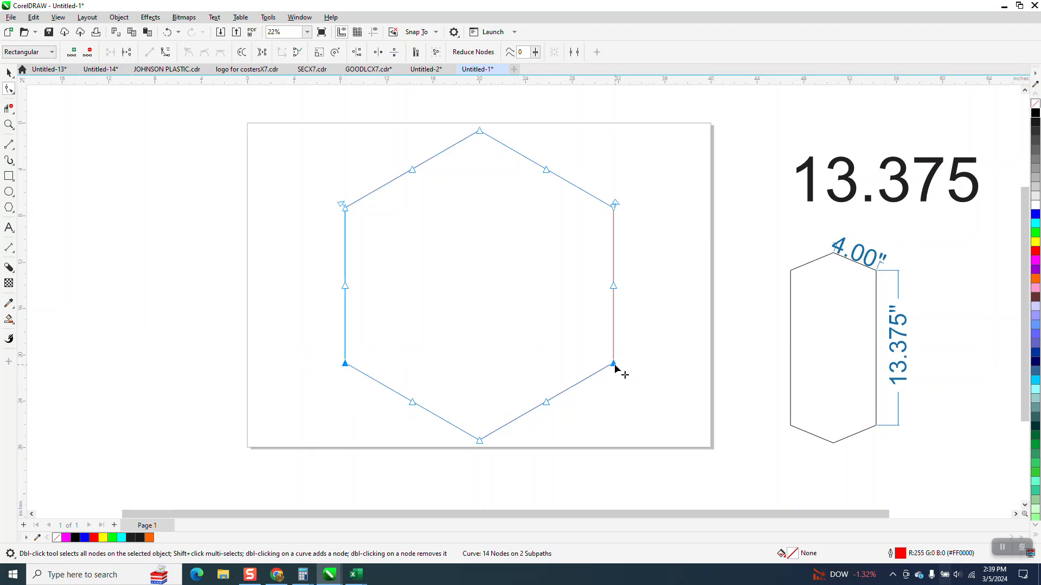
right_click(615, 369)
click(646, 211)
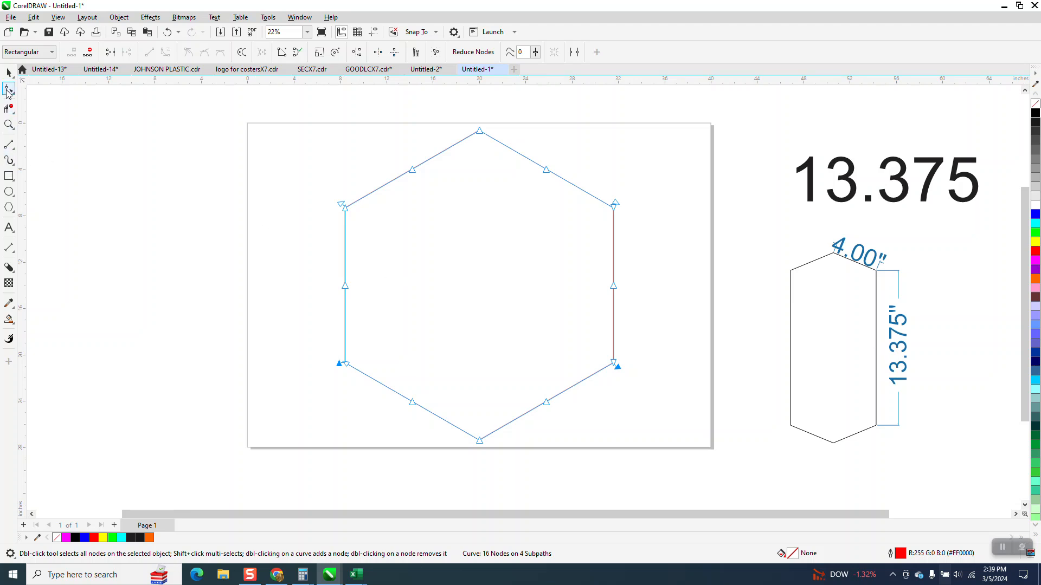
Delete the hexagon's upper and lower angled segments and break the two remaining vertical sides into separate curves
click(12, 109)
drag(374, 137, 584, 181)
drag(407, 375, 559, 440)
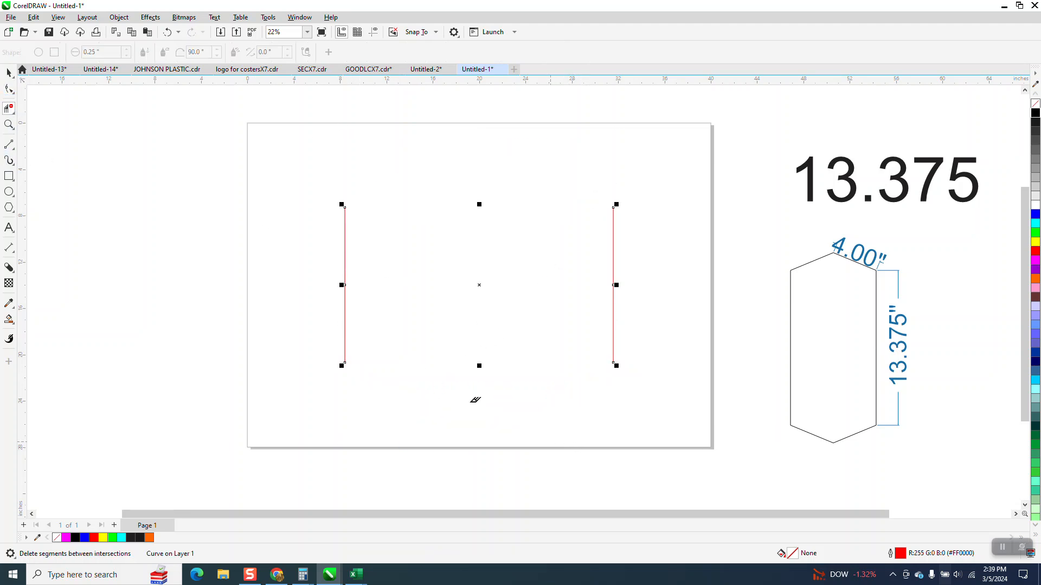
click(9, 72)
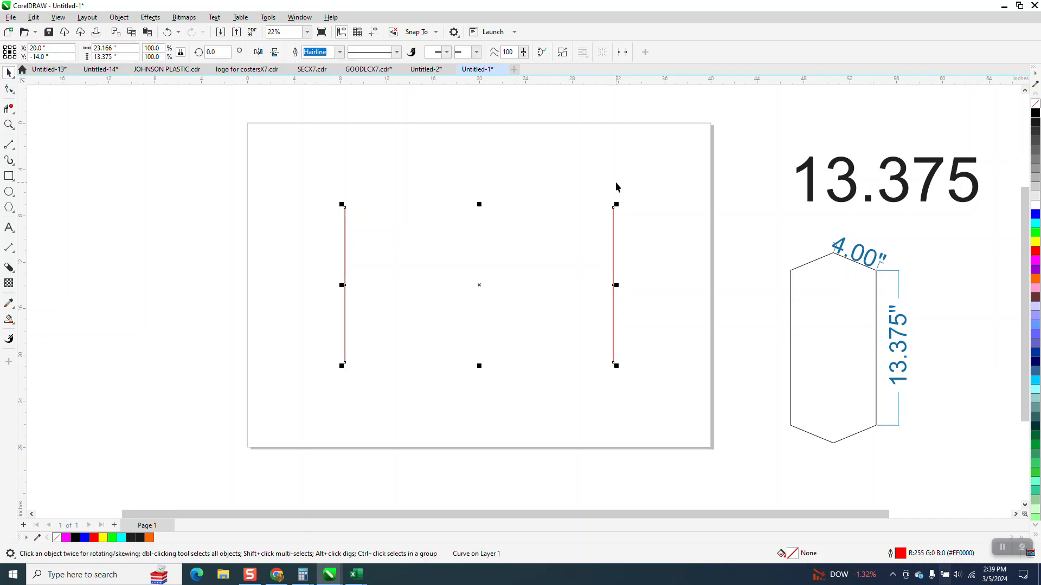
click(118, 18)
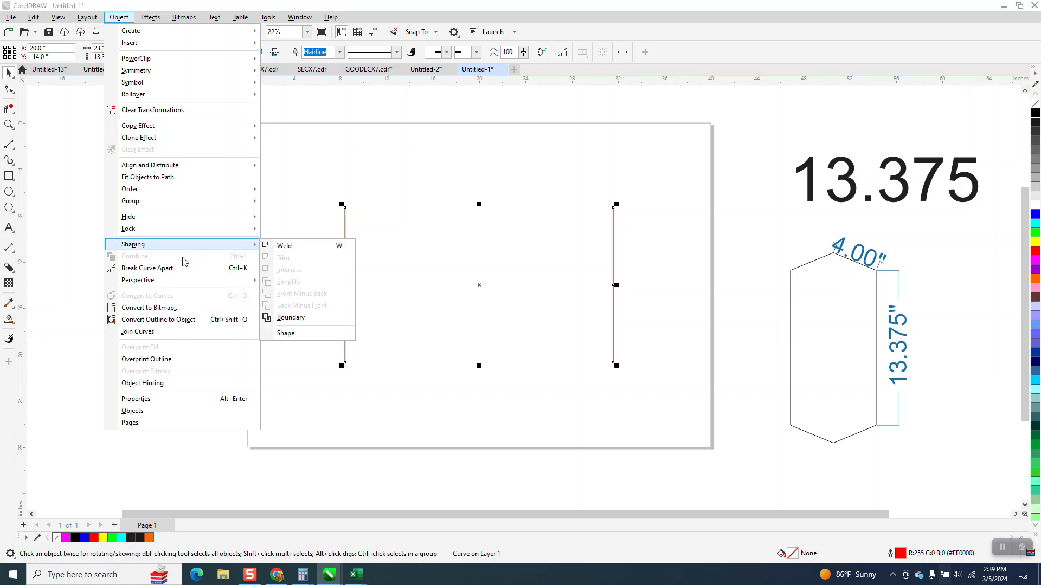
click(181, 269)
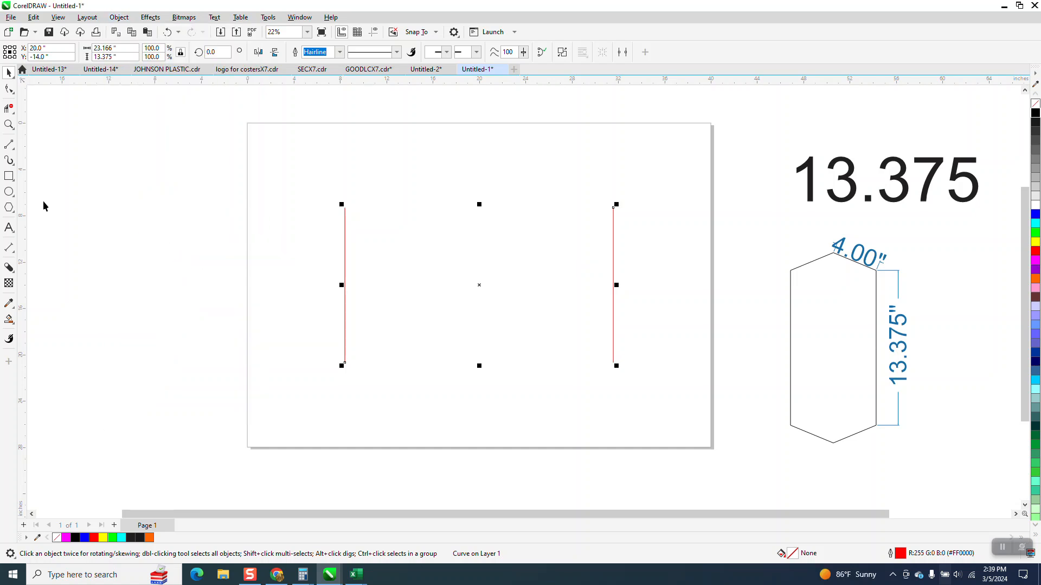
Draw a horizontal straight line above and between the two vertical sides and set its length to 4 inches
click(10, 147)
click(51, 156)
drag(450, 181, 498, 180)
click(104, 49)
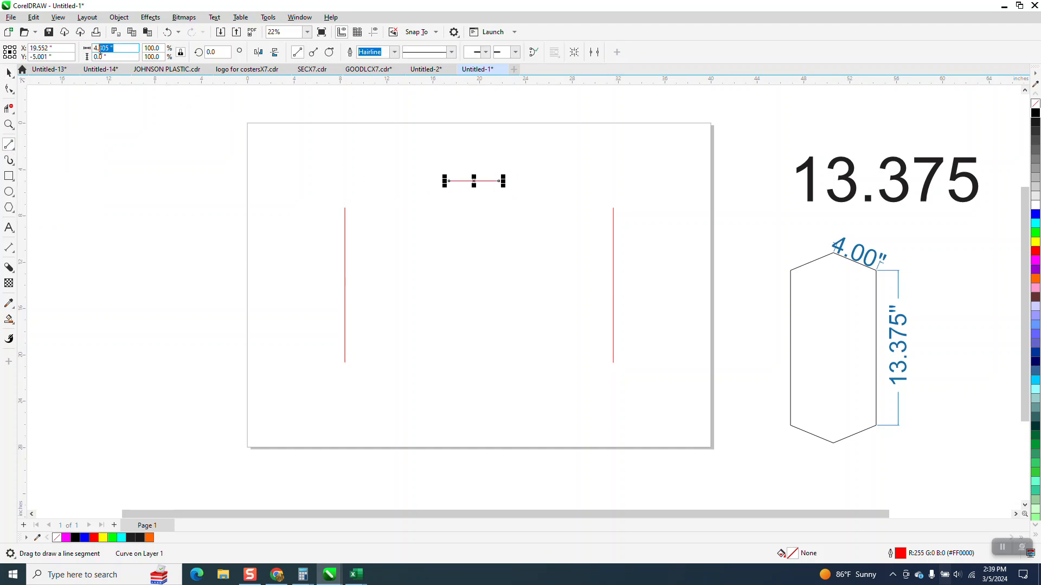
text(4.)
key(Return)
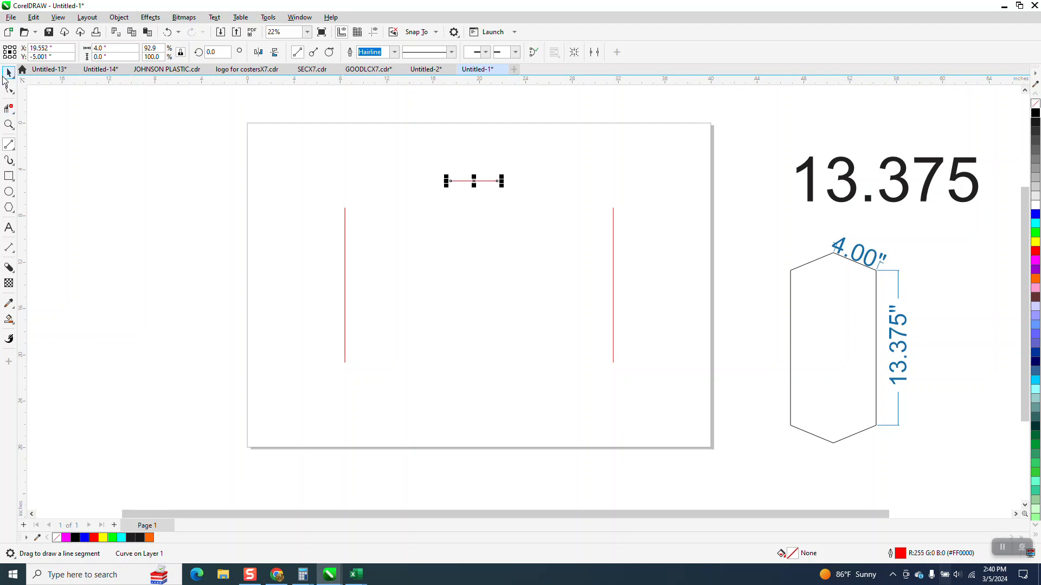
Rotate the 4-inch line by 22.5 degrees
key(space)
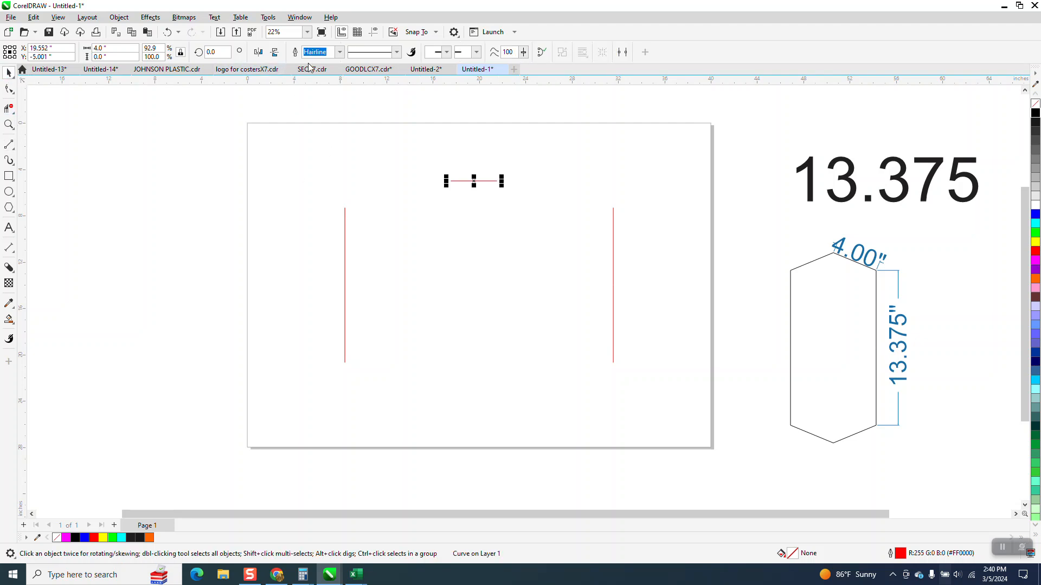
click(217, 51)
text(22.5)
key(Return)
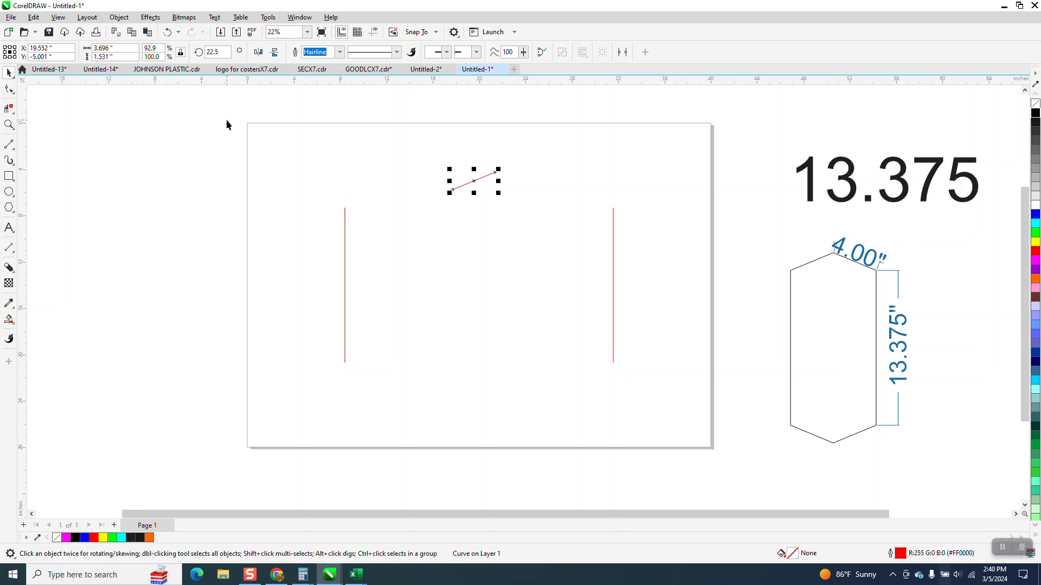
Make a horizontally mirrored copy of the angled 4-inch line and place it beside the original to form a peak
click(9, 125)
click(434, 187)
click(8, 74)
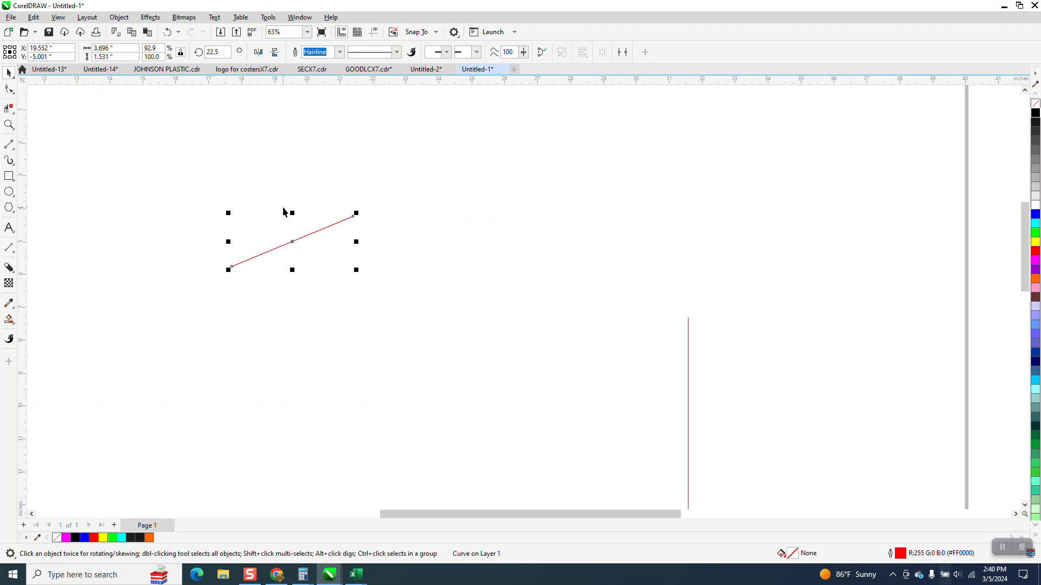
click(260, 53)
drag(232, 216, 353, 216)
scroll(353, 217, down, 2)
drag(243, 169, 450, 265)
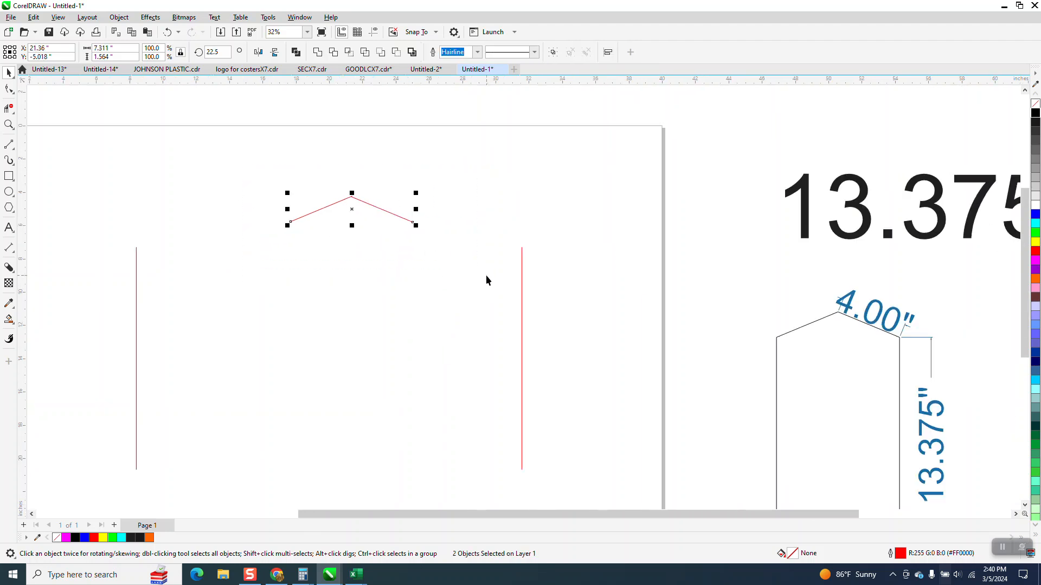
Snap the upper end of the peak's right line exactly onto the upper end of its left line
click(9, 125)
drag(312, 174, 426, 241)
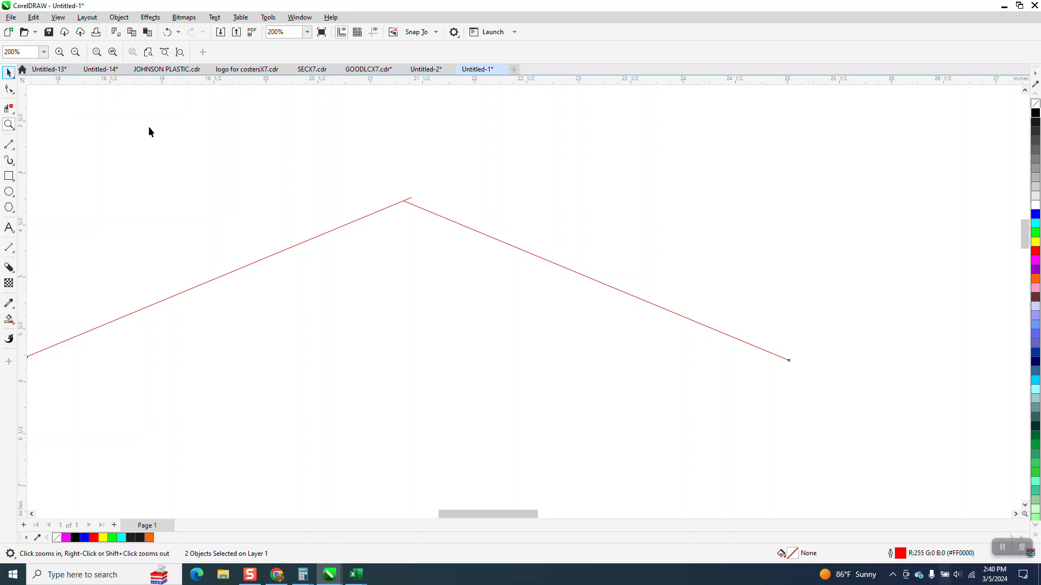
key(space)
click(502, 262)
click(461, 223)
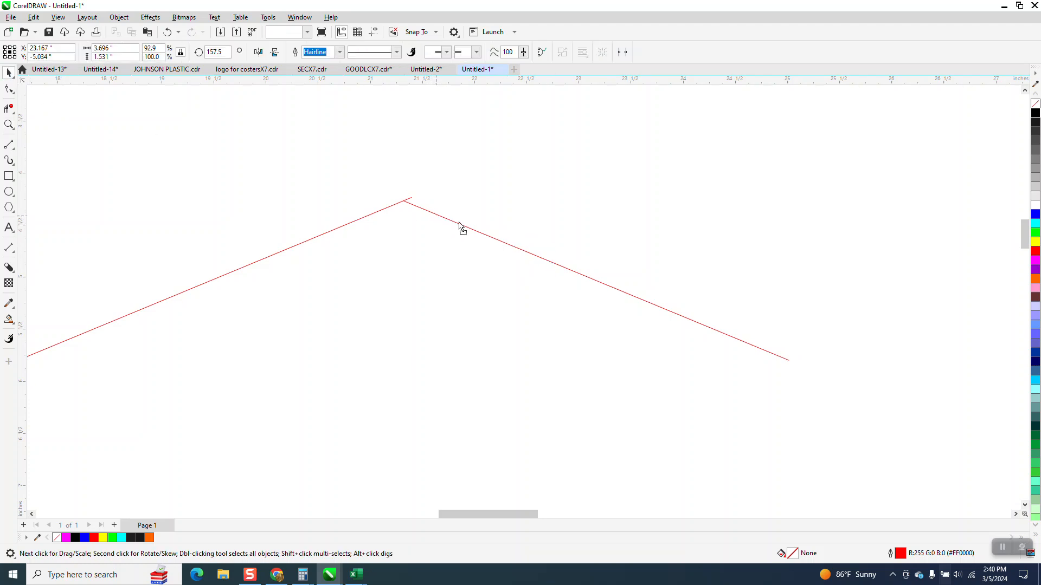
drag(418, 204, 413, 198)
Combine the two angled lines of the peak into a single curve
scroll(404, 187, down, 2)
drag(286, 183, 558, 273)
click(118, 18)
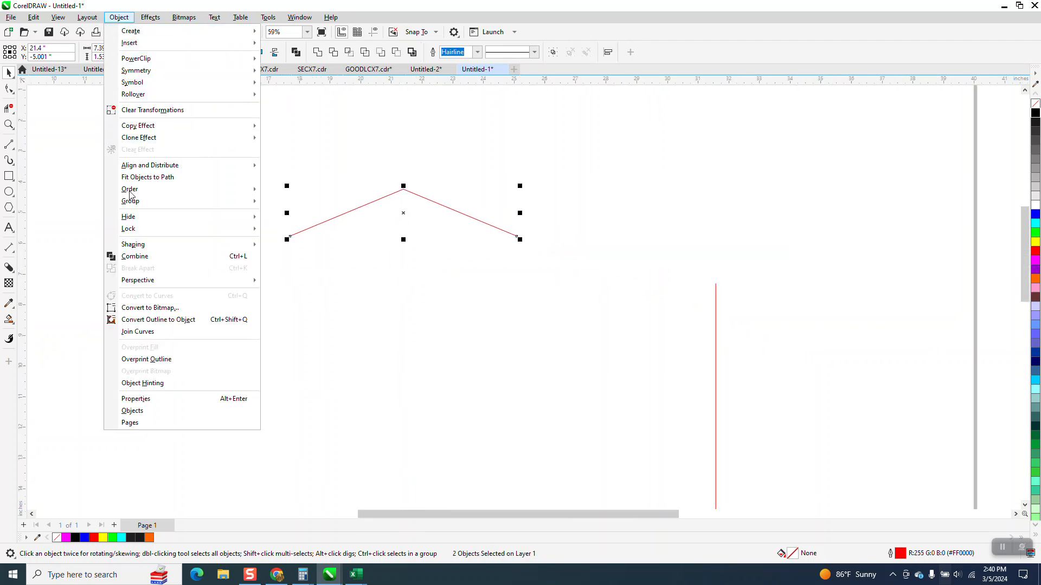
click(152, 258)
Move the two vertical sides so their upper ends meet the outer ends of the peak
scroll(325, 235, down, 3)
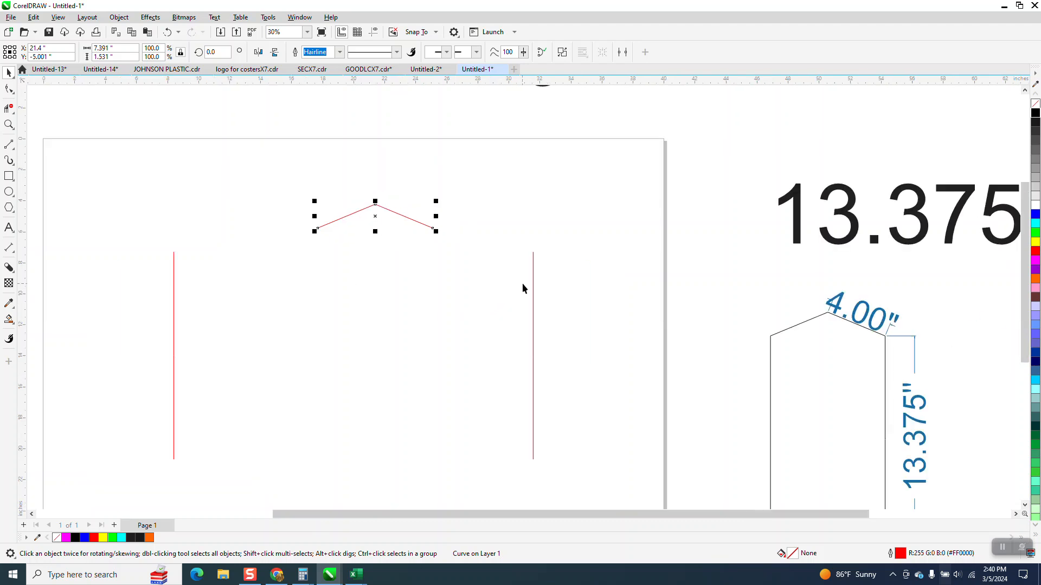
click(533, 281)
drag(533, 253, 433, 225)
click(174, 259)
drag(174, 249, 296, 251)
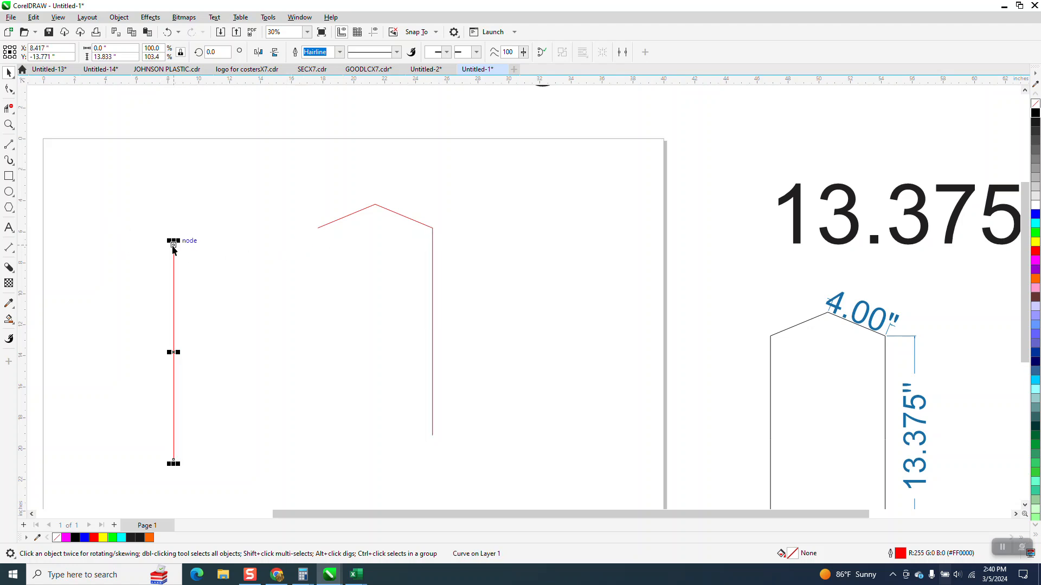
click(173, 244)
click(173, 242)
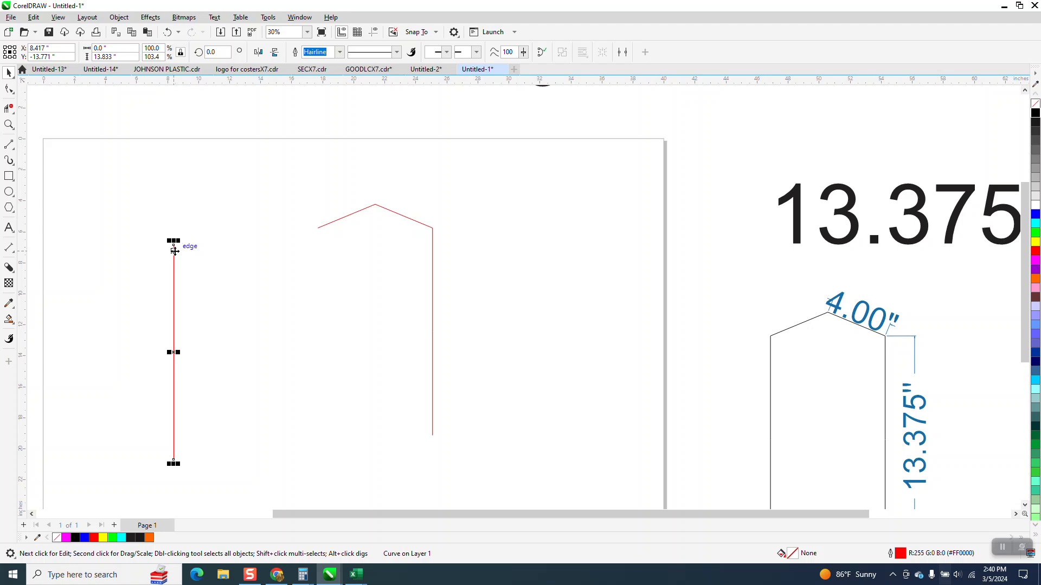
drag(174, 248, 317, 231)
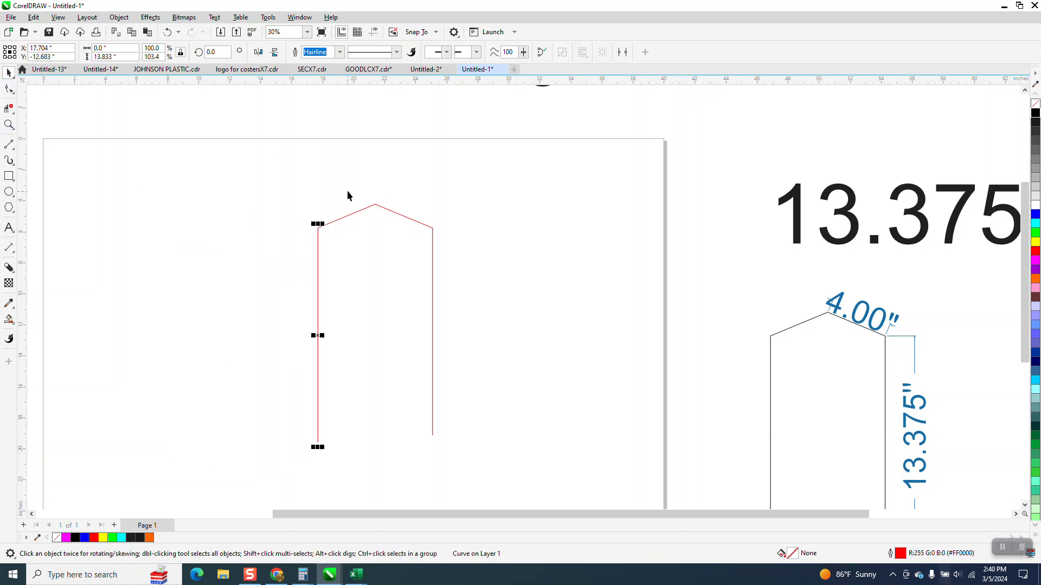
Make a vertically mirrored copy of the peak and place it across the lower ends of the vertical sides
drag(349, 191, 388, 233)
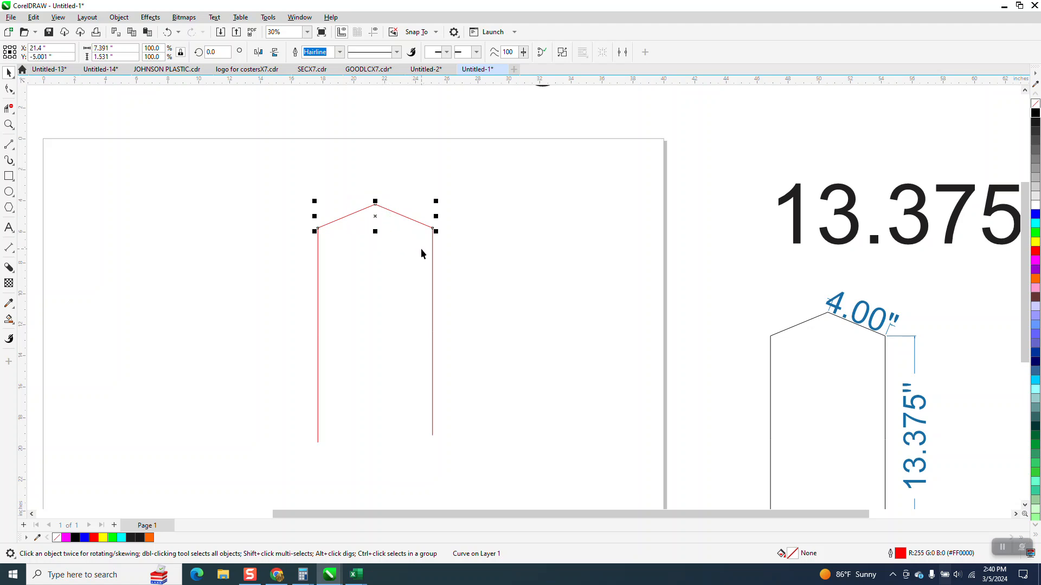
click(275, 52)
drag(433, 205, 430, 436)
Dimension the hexagon's right vertical side and set the dimension precision to three decimal places
click(9, 124)
drag(285, 192, 491, 431)
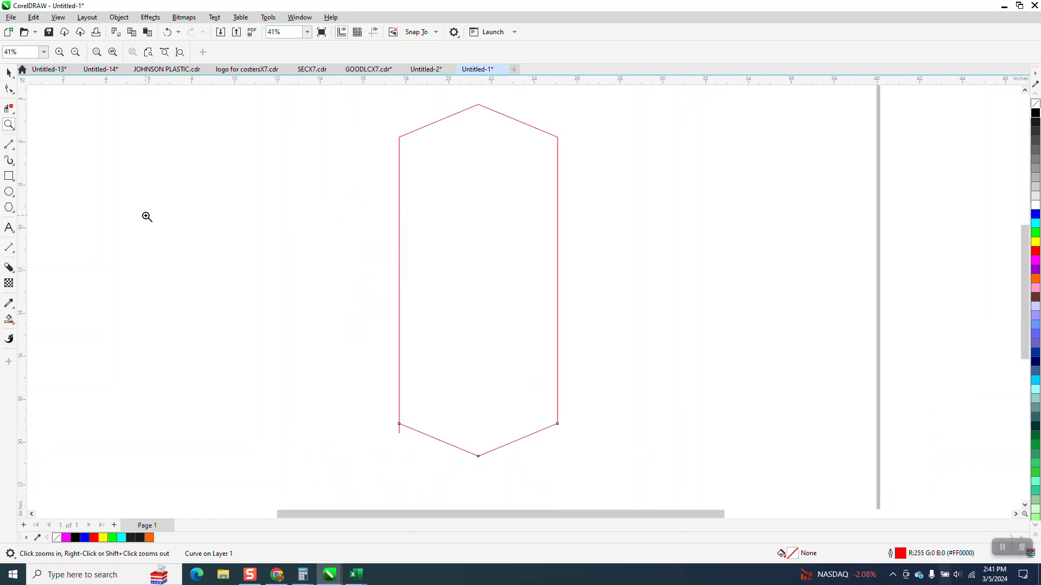
click(11, 249)
click(49, 252)
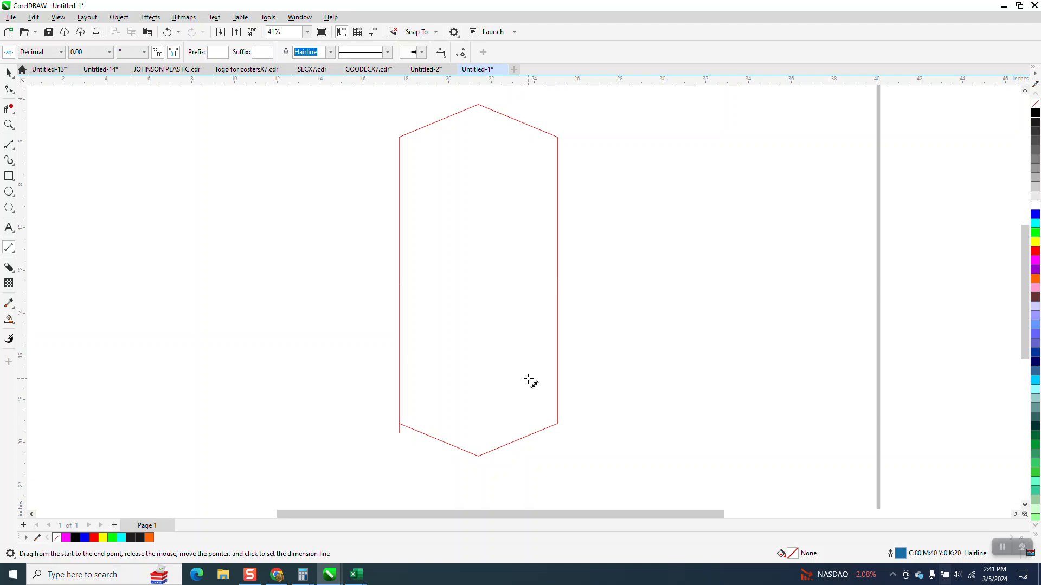
drag(557, 424, 558, 136)
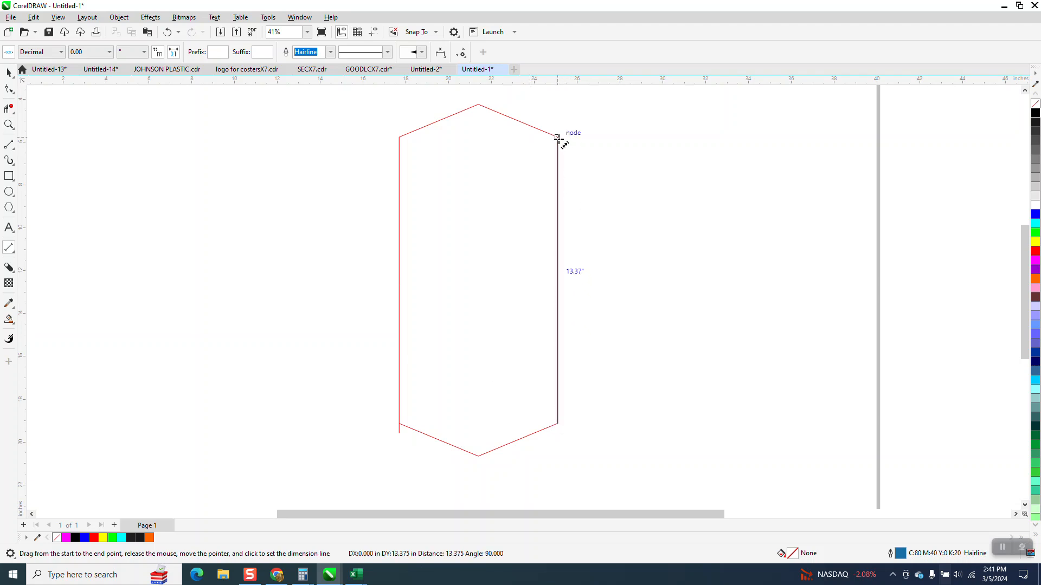
click(573, 144)
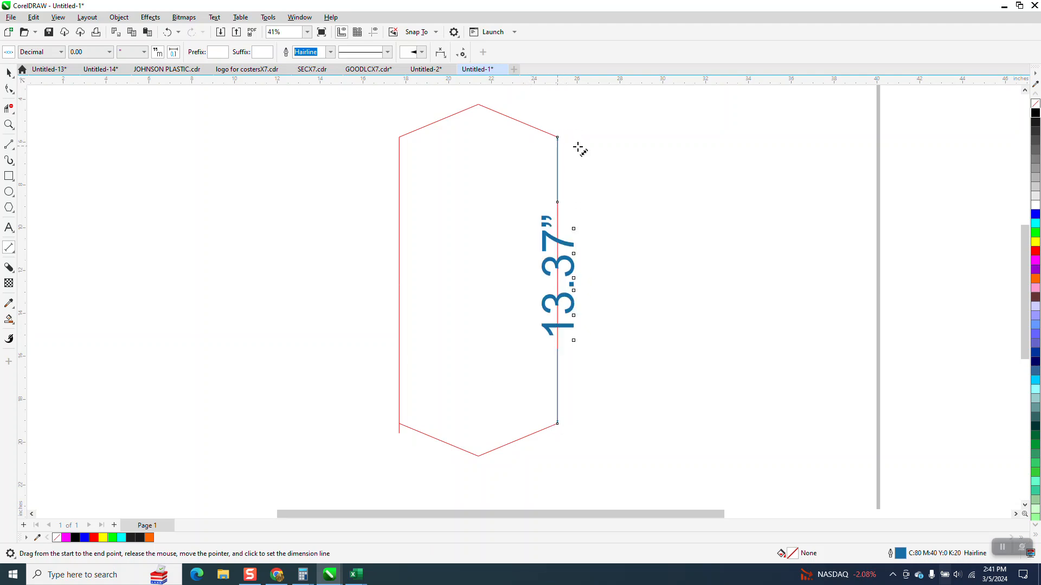
click(109, 55)
click(89, 91)
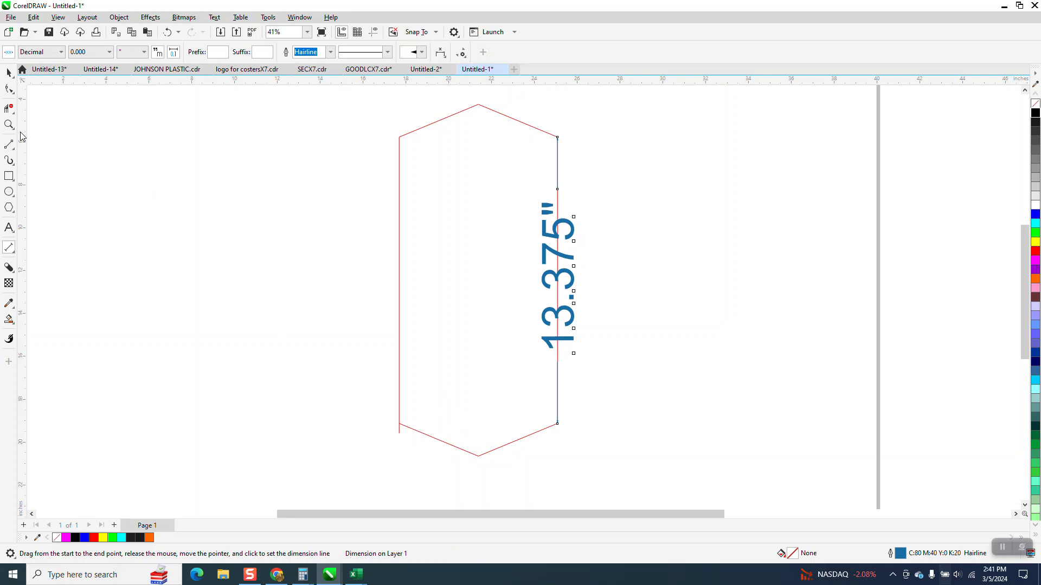
Delete the overhanging tip of the left vertical side with Virtual Segment Delete and move the dimension out to the right of the hexagon
click(9, 108)
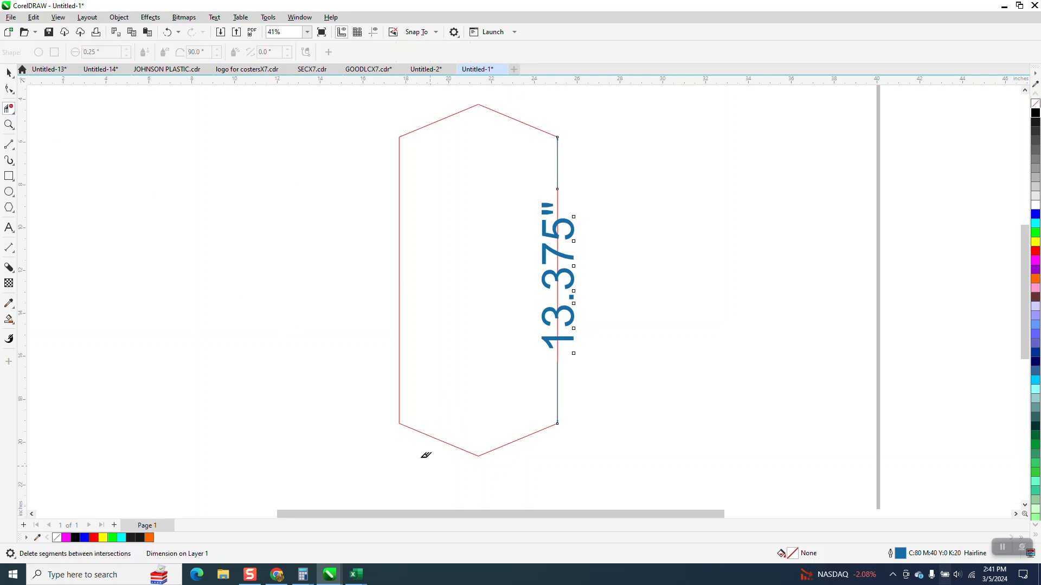
scroll(365, 410, down, 1)
key(space)
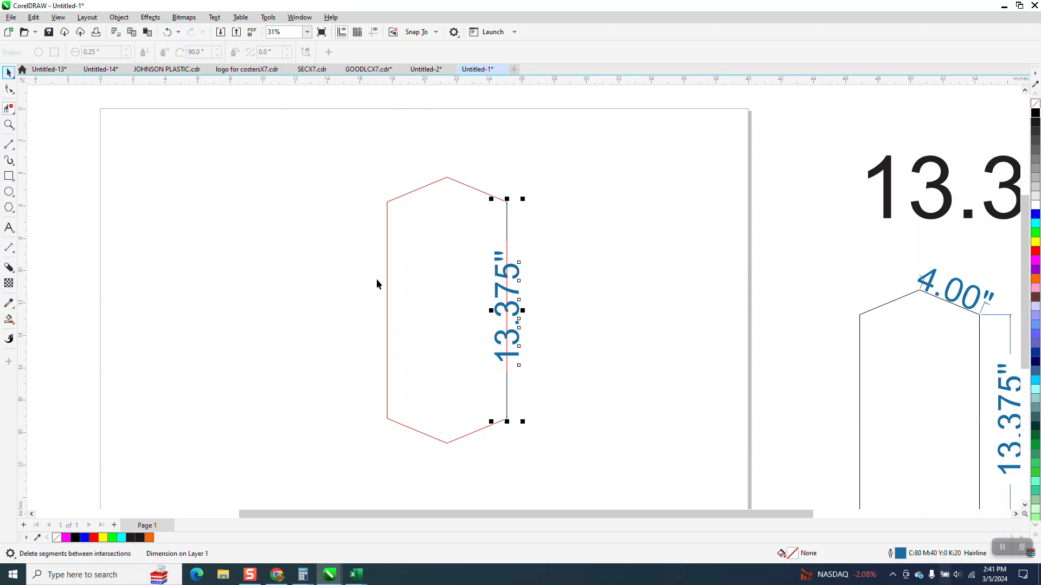
drag(515, 274, 626, 282)
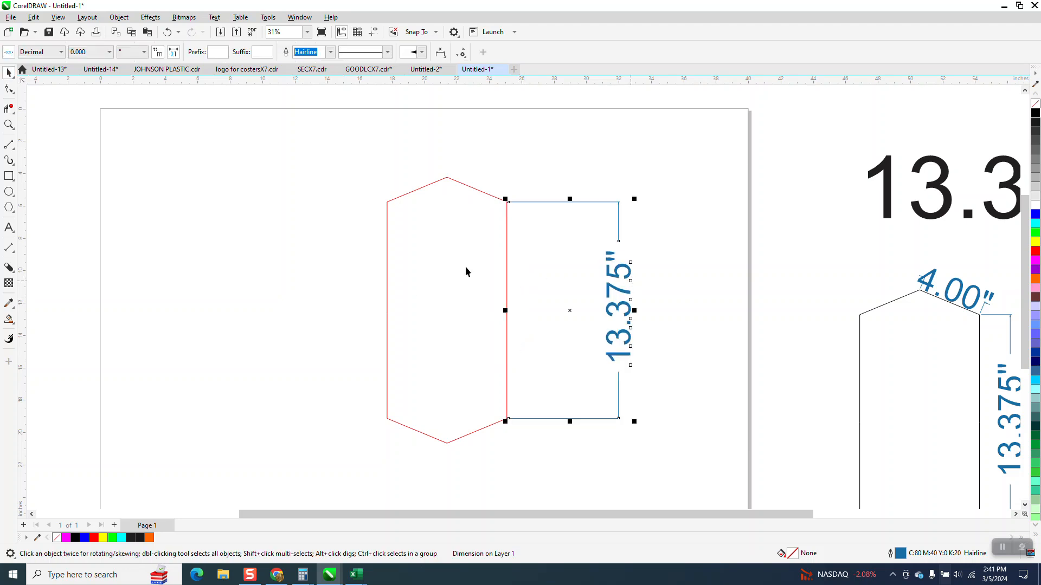
Create a closed shape from the hexagon with Smart Fill, move it to the left, and give it no fill and a black outline
click(8, 319)
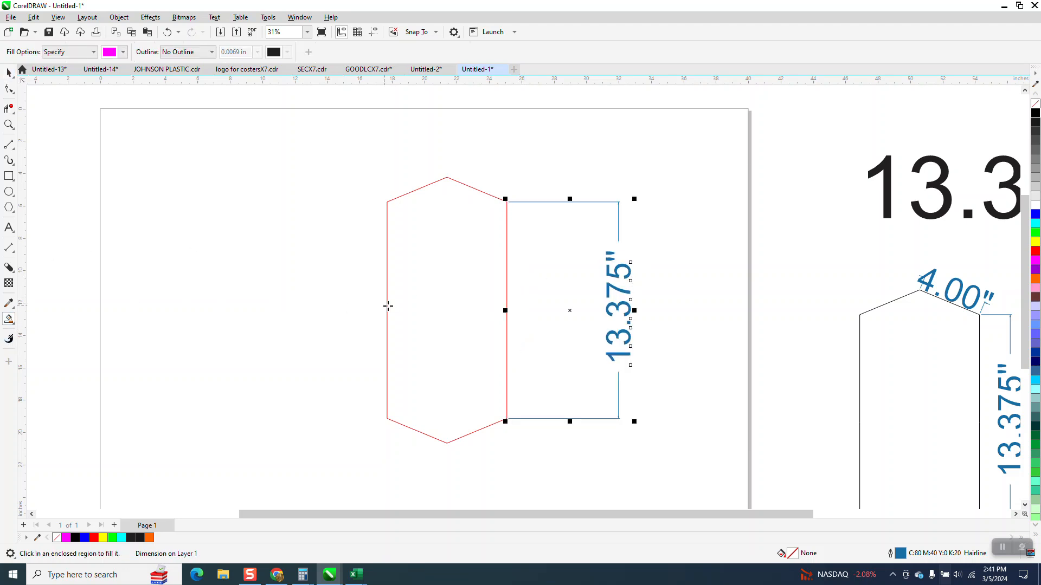
click(426, 302)
click(8, 72)
drag(404, 257, 250, 248)
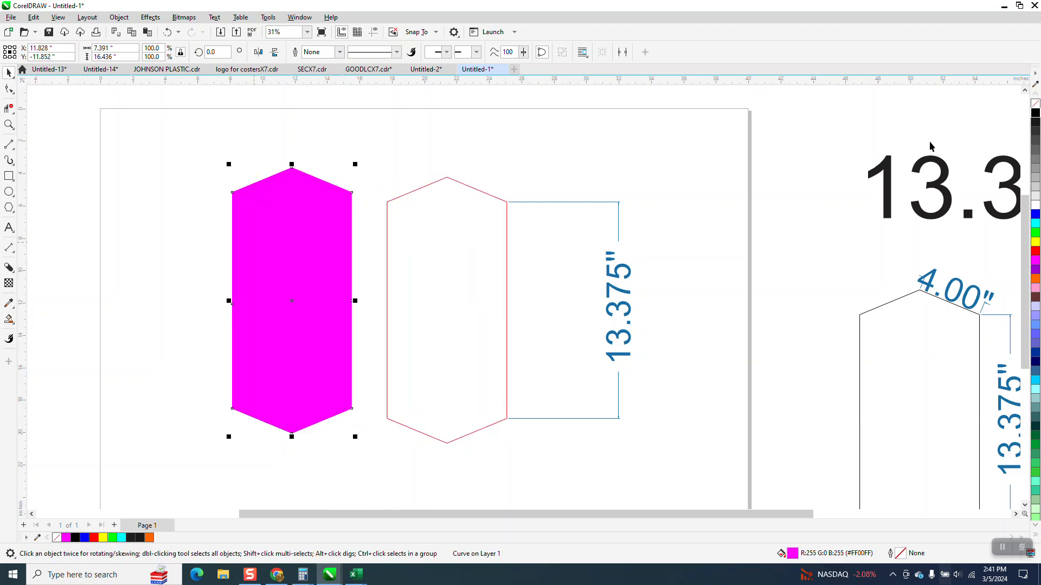
click(1036, 103)
right_click(1036, 113)
Move both hexagons and the dimension together toward the area left of the page
drag(211, 163, 723, 476)
scroll(539, 410, down, 2)
drag(476, 332, 402, 338)
drag(349, 252, 627, 430)
drag(475, 333, 216, 305)
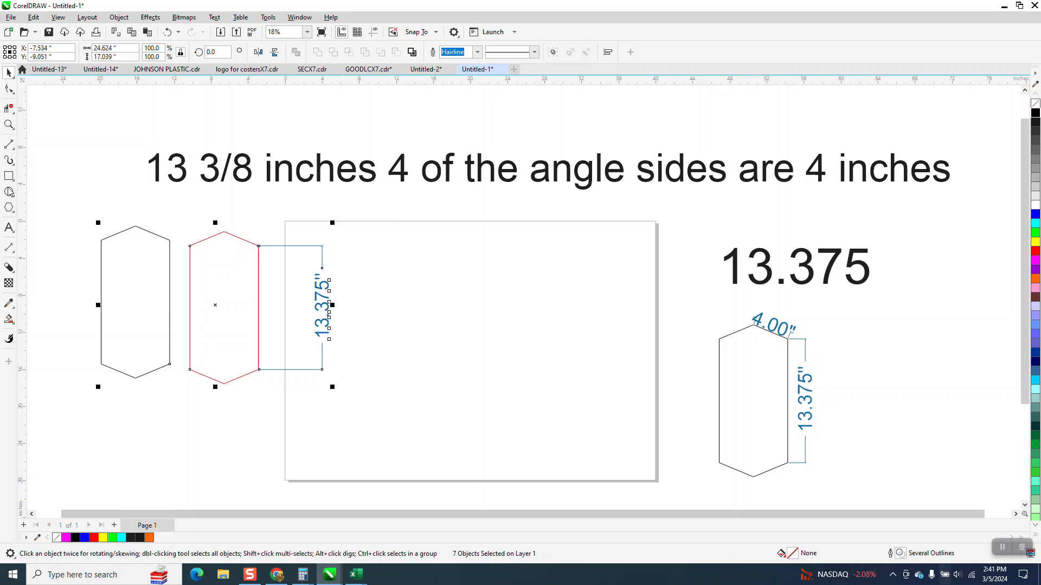
Draw a vertical straight line on the page, set its length to 13.375 inches and duplicate it
click(18, 150)
click(17, 149)
click(45, 157)
mouse_move(497, 246)
mouse_down()
mouse_move(474, 423)
mouse_move(497, 431)
mouse_up()
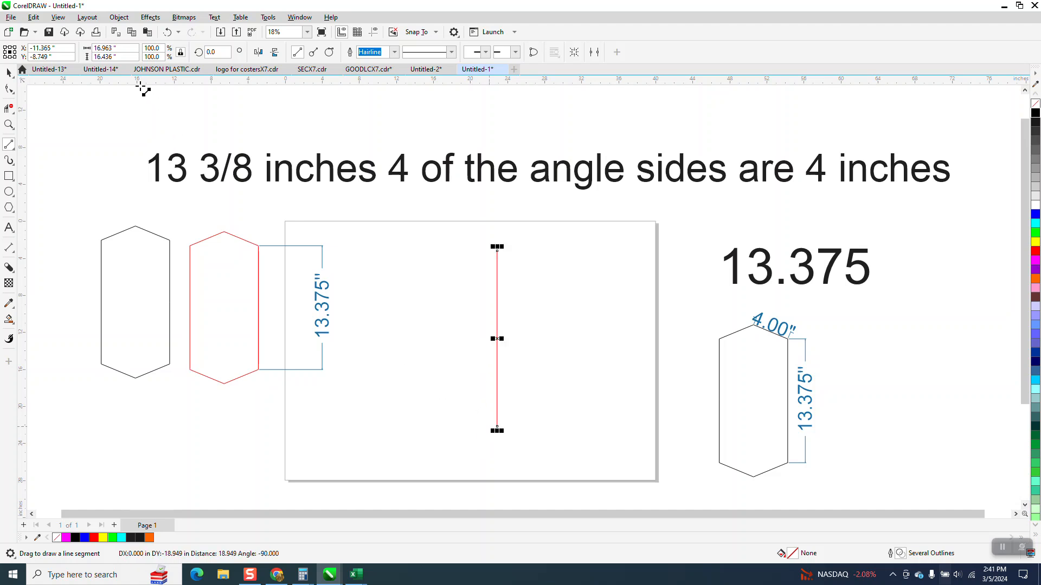
click(127, 60)
text(13.375)
key(Return)
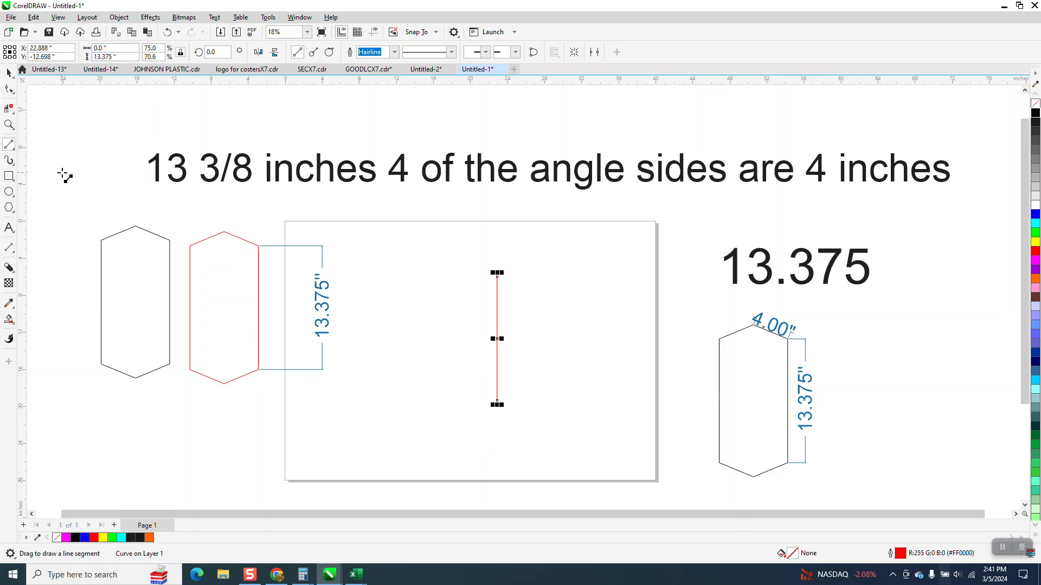
click(9, 72)
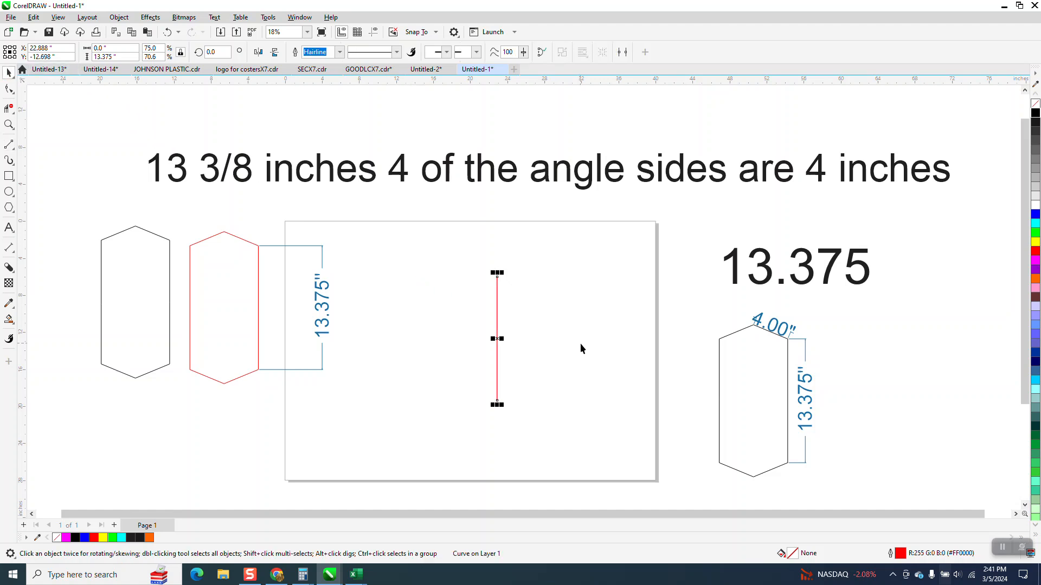
key(ctrl+d)
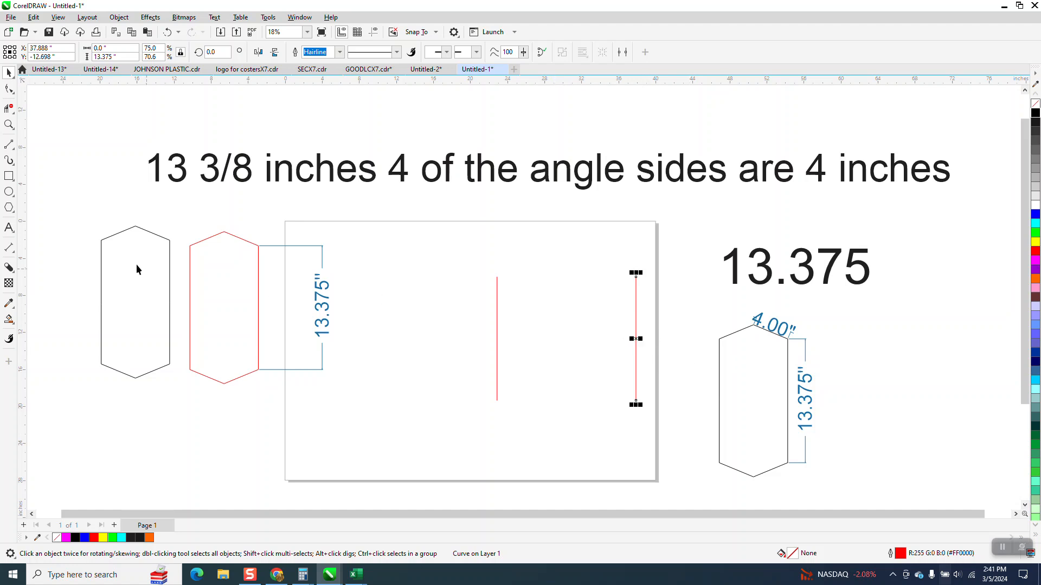
Draw a horizontal straight line above the left vertical line and set its length to 4 inches
click(8, 144)
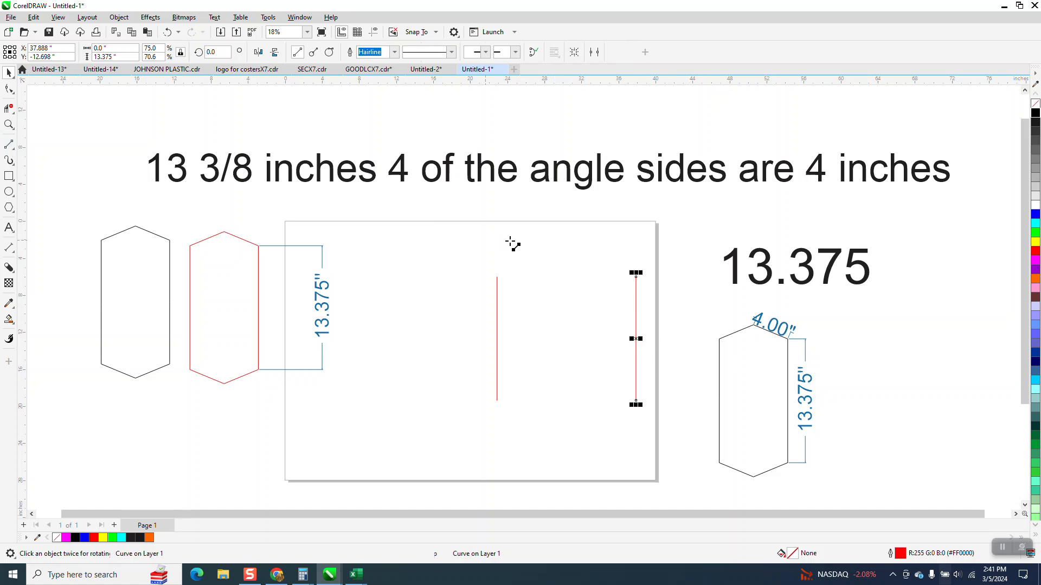
drag(465, 239, 521, 240)
click(114, 48)
text(4)
key(Return)
Rotate the new 4-inch horizontal line by 22.5 degrees
click(8, 124)
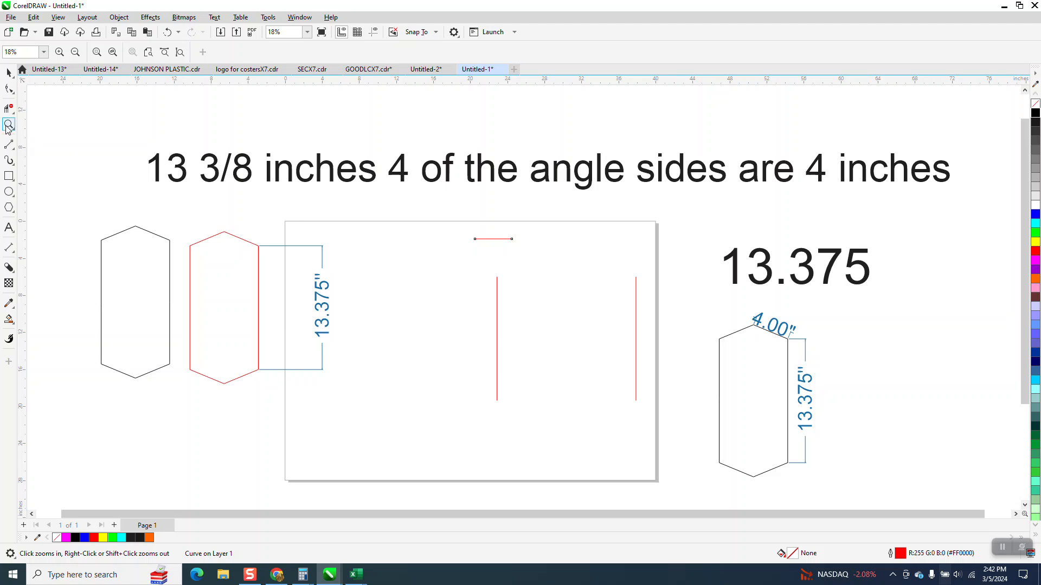
drag(395, 185, 632, 324)
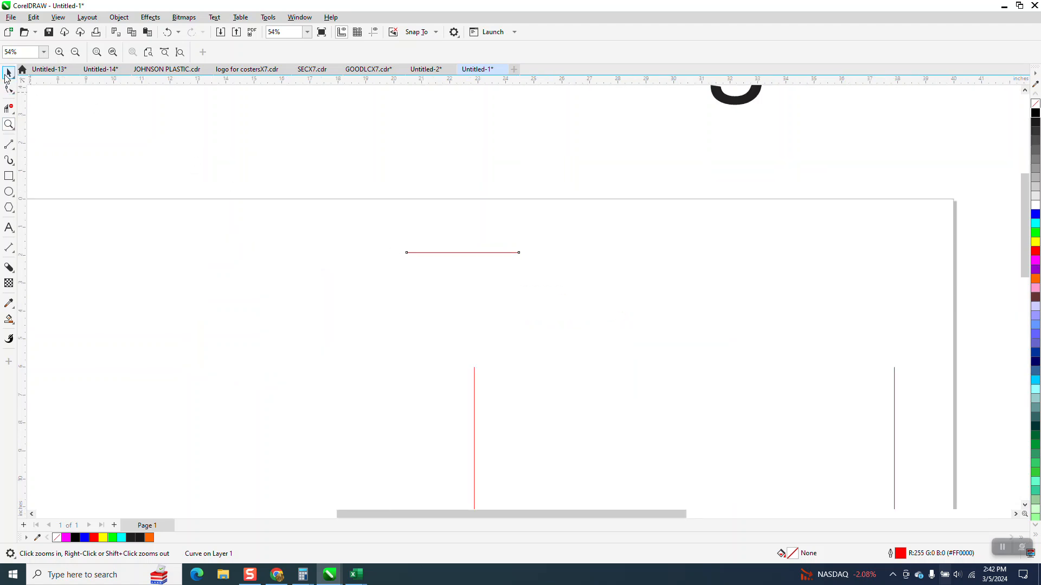
click(9, 72)
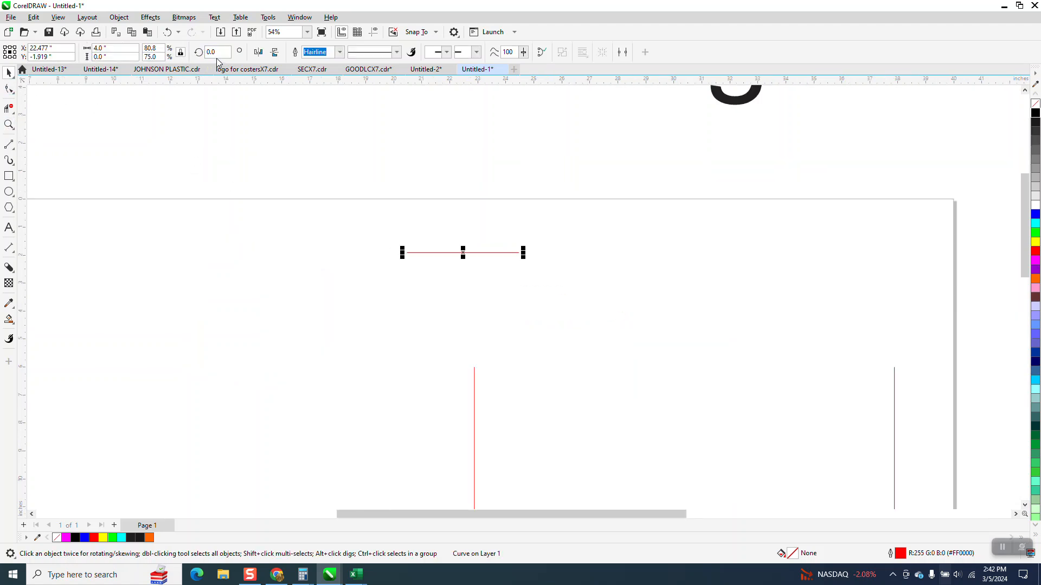
text(22.5)
key(Return)
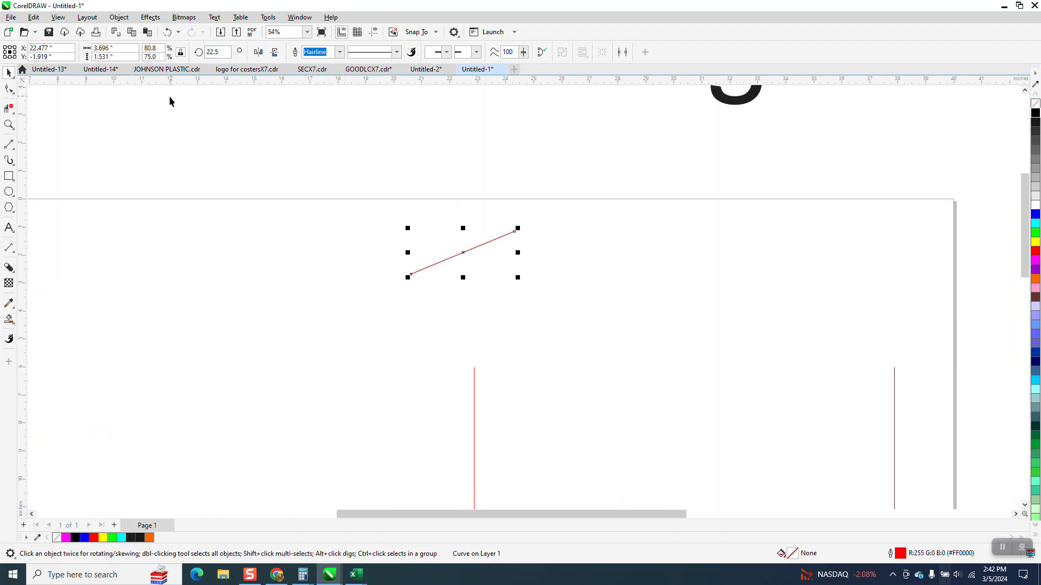
Join a horizontally mirrored copy of the angled line to its upper end and group the two lines
click(259, 52)
drag(412, 232, 514, 232)
drag(353, 200, 717, 311)
key(ctrl+g)
Snap the grouped peak onto the left vertical line's upper end and move the right vertical line to the peak's other end
drag(414, 272, 476, 367)
click(895, 400)
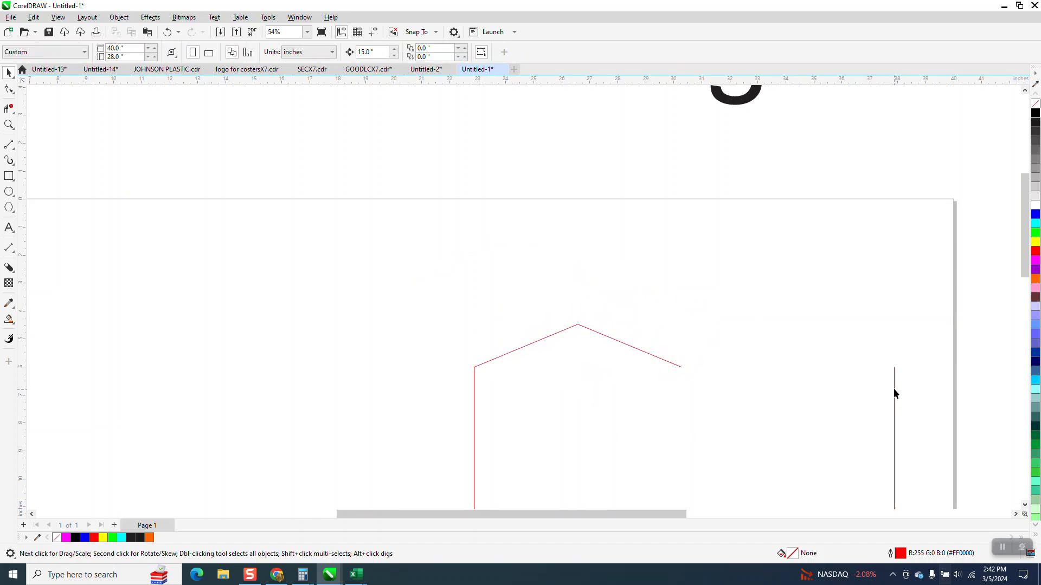
drag(895, 367, 682, 368)
Close the new hexagon with a vertically mirrored copy of the grouped peak at the lower ends of the vertical lines
scroll(558, 176, down, 2)
scroll(557, 174, down, 3)
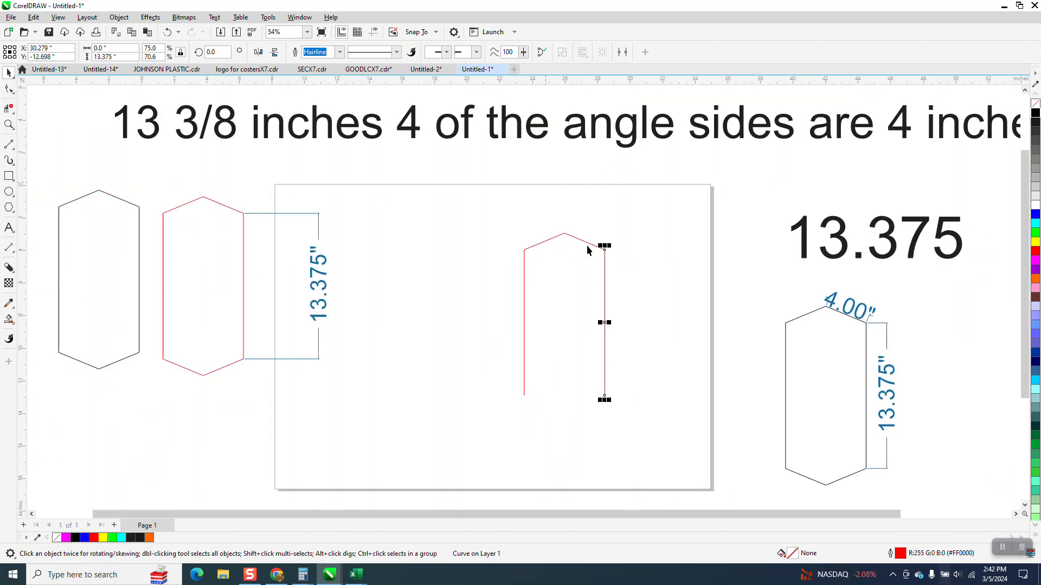
click(568, 240)
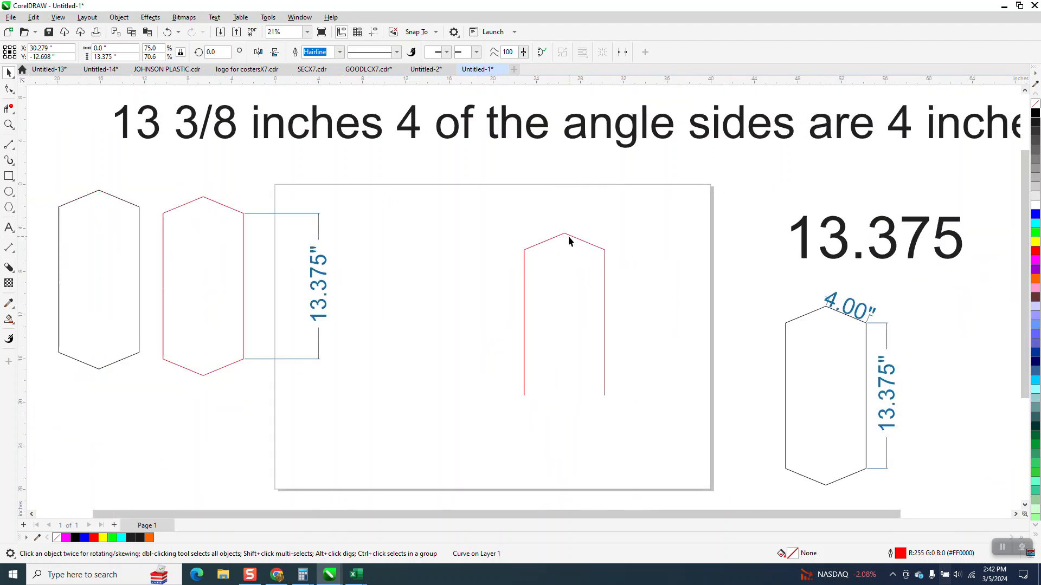
click(573, 238)
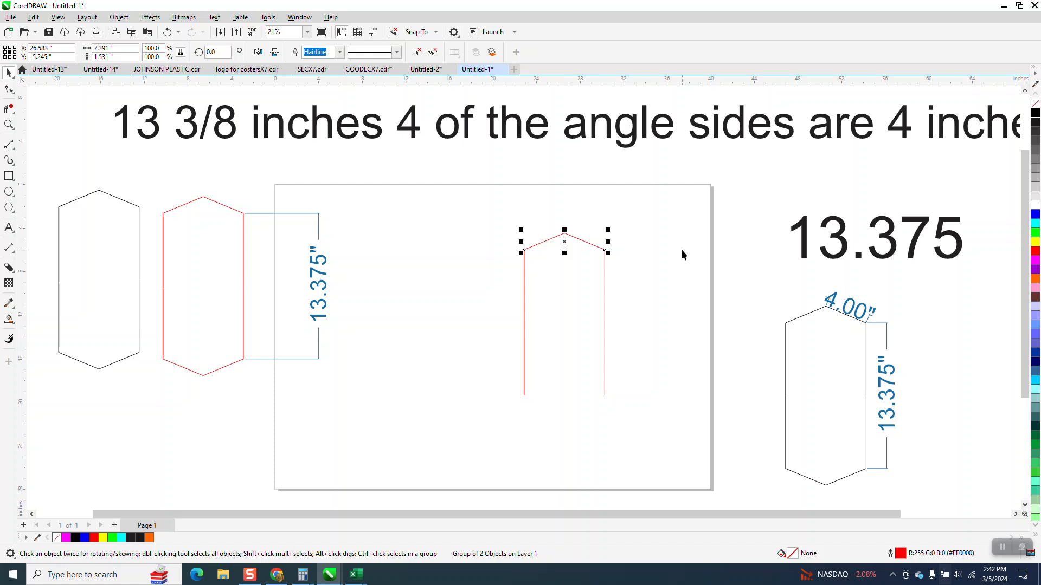
click(274, 53)
drag(524, 233, 524, 396)
click(424, 287)
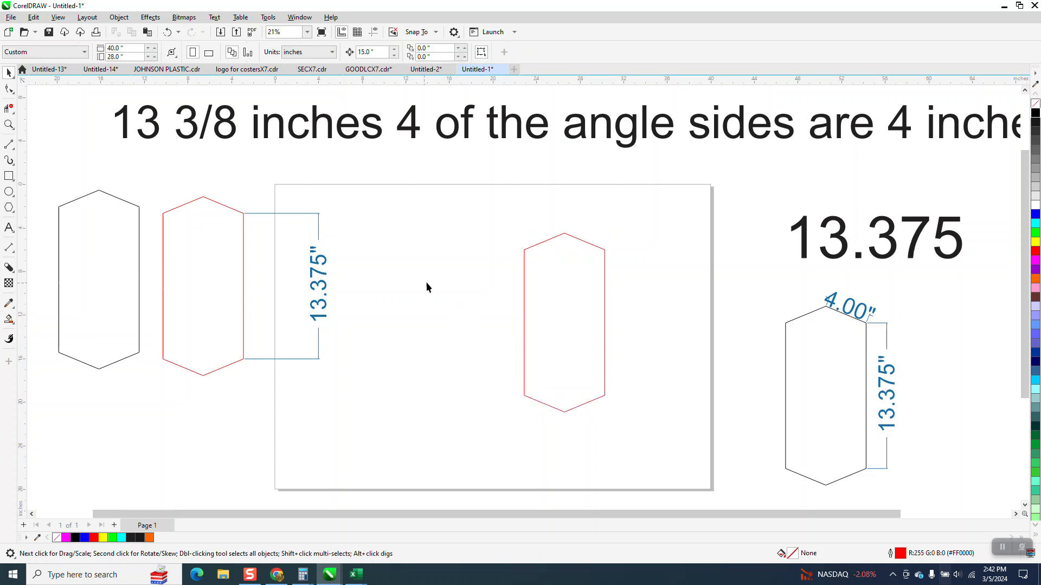
Smart-fill the area enclosed by the rebuilt red hexagon's lines on the page with magenta
click(9, 125)
drag(529, 221, 643, 453)
scroll(495, 379, down, 2)
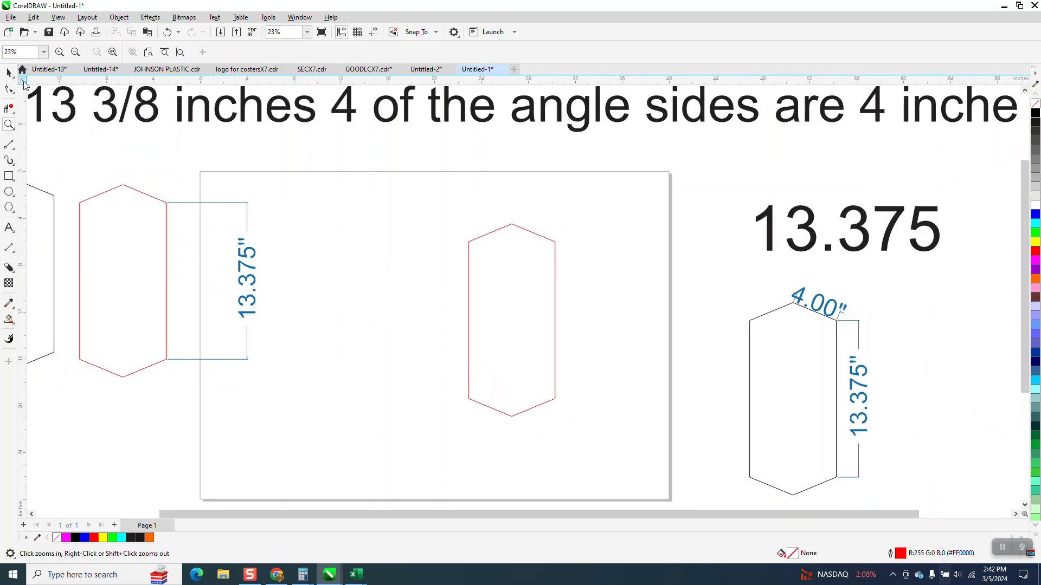
click(9, 72)
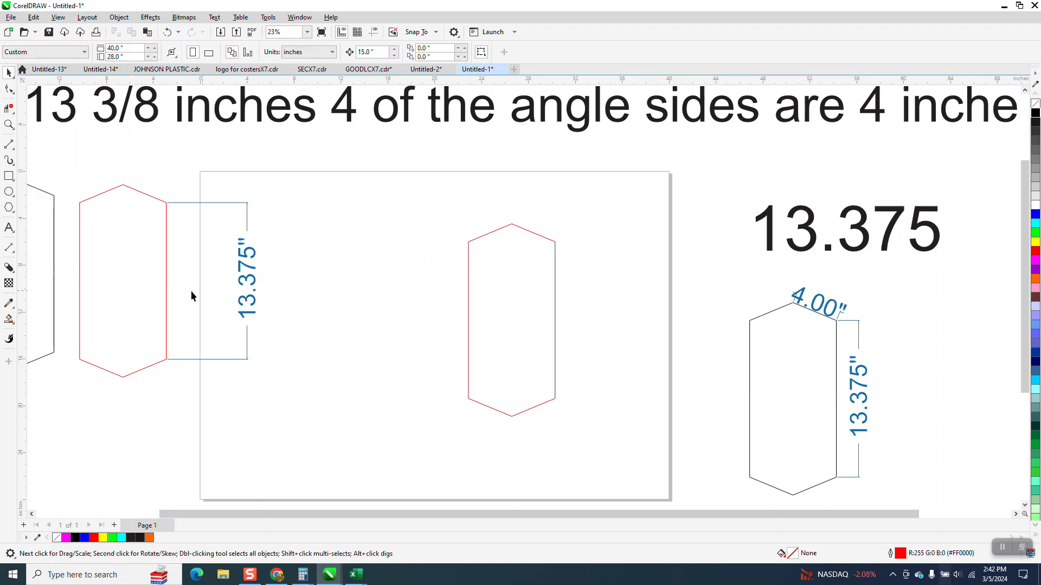
click(9, 320)
click(521, 325)
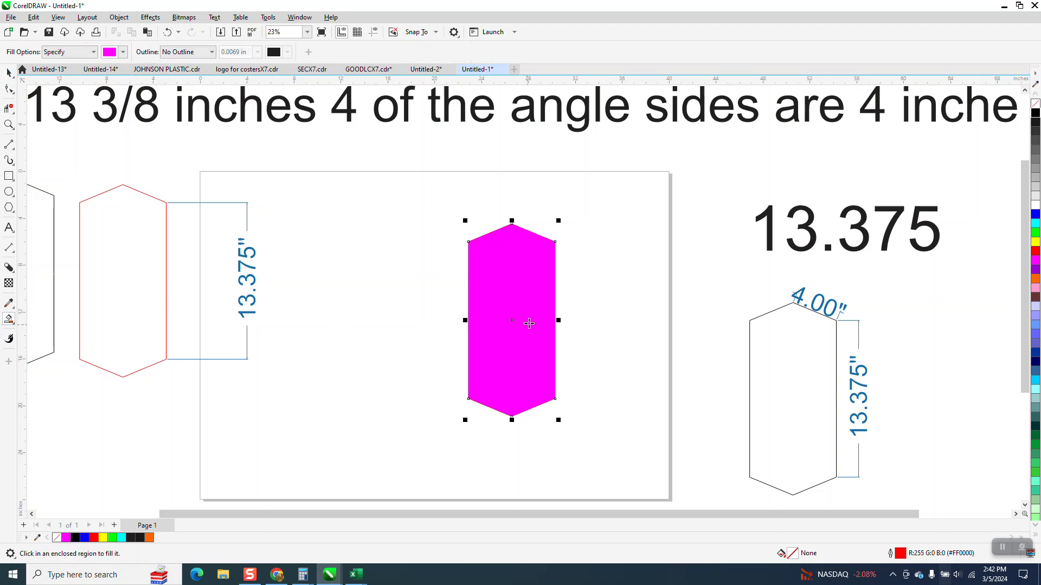
Clear away the separate red lines behind the magenta hexagon and centre the filled shape on the page
click(9, 72)
drag(543, 314, 402, 319)
drag(444, 210, 625, 457)
drag(535, 382, 396, 379)
drag(380, 328, 443, 335)
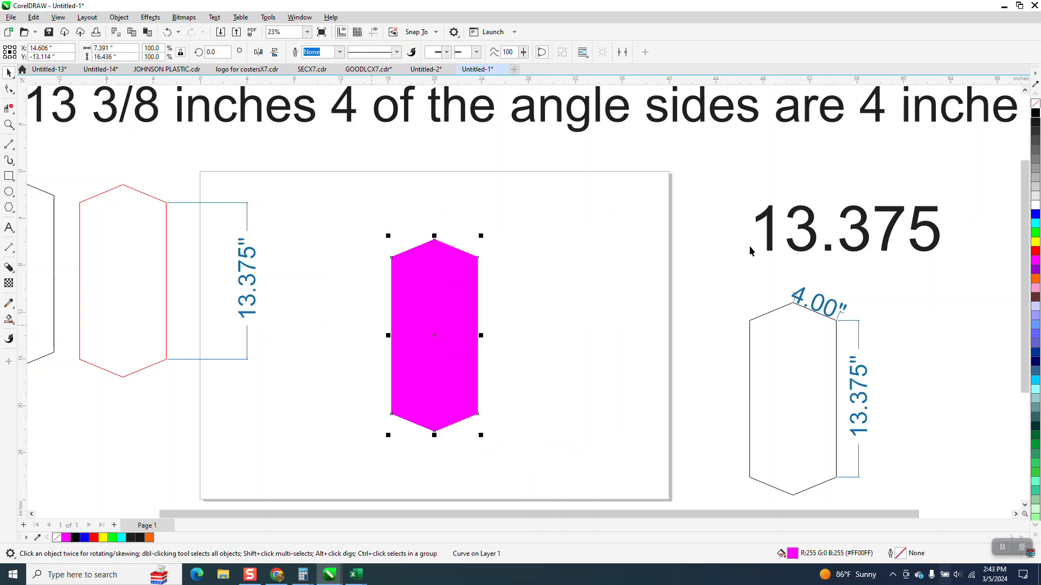
Remove the centred hexagon's magenta fill and give it a black outline
click(1035, 104)
right_click(1035, 113)
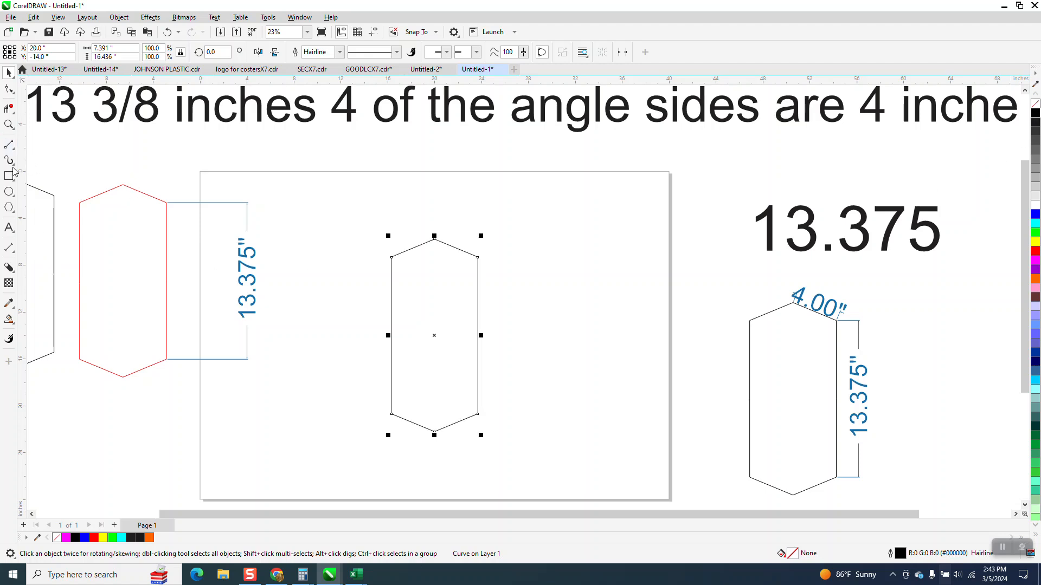
Draw a vertical line through the centred hexagon from its lowest vertex to its top vertex
click(10, 145)
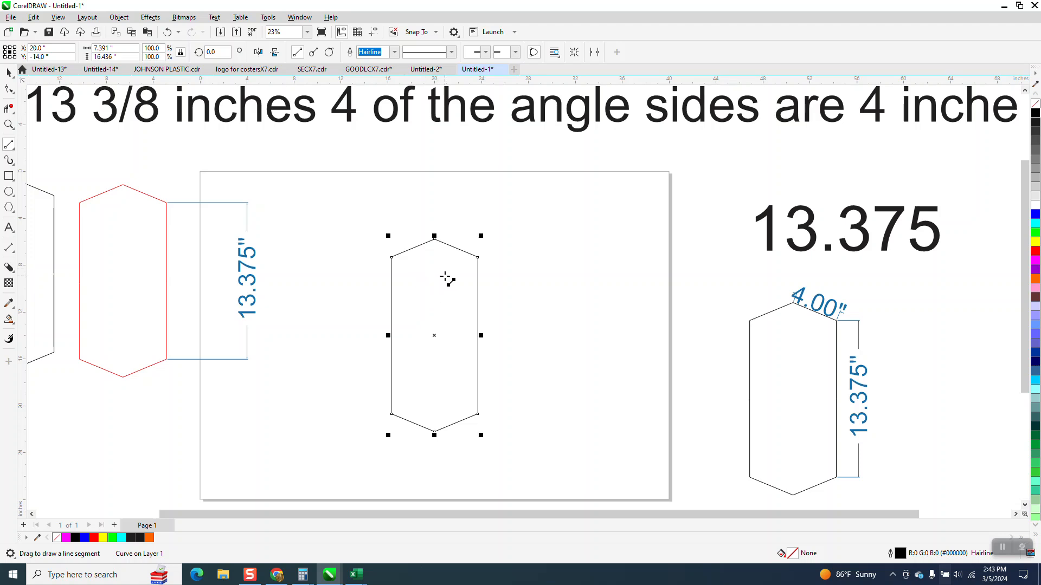
drag(435, 433, 434, 238)
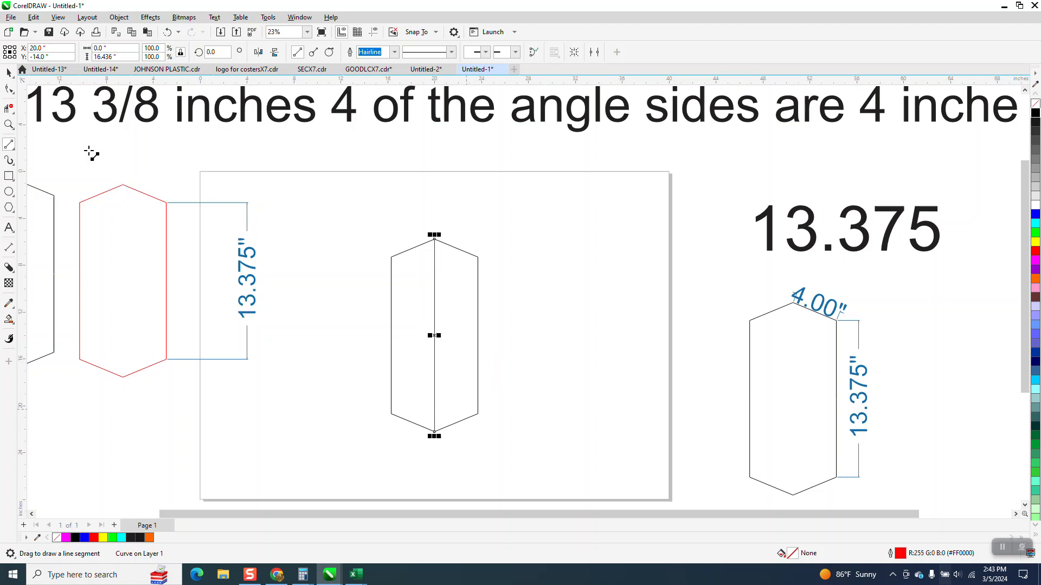
key(space)
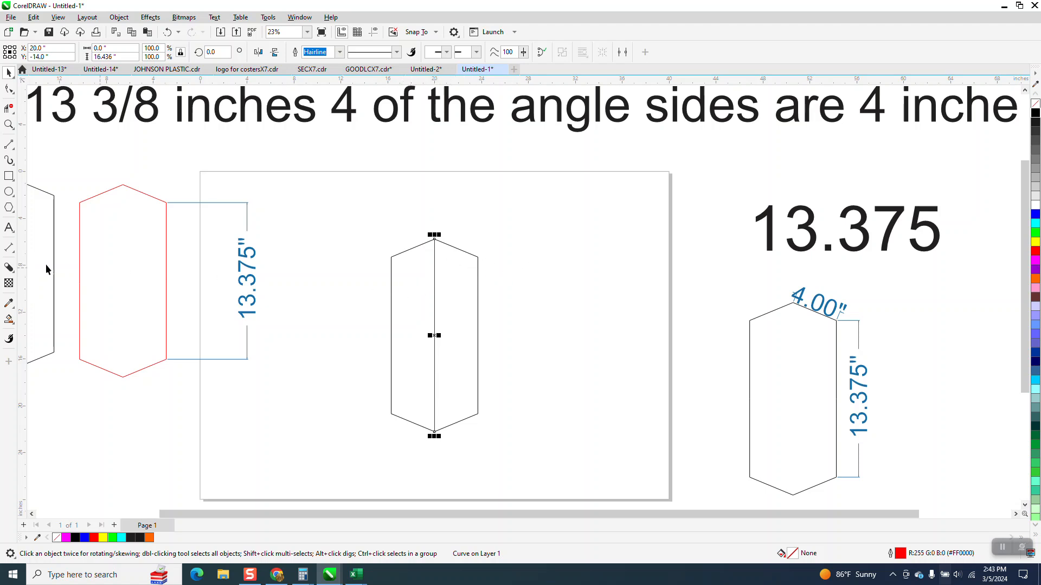
Draw a horizontal line near the page's upper edge and set its length to 4.0 inches
click(9, 144)
mouse_move(595, 179)
mouse_down()
mouse_move(535, 209)
mouse_move(526, 179)
mouse_up()
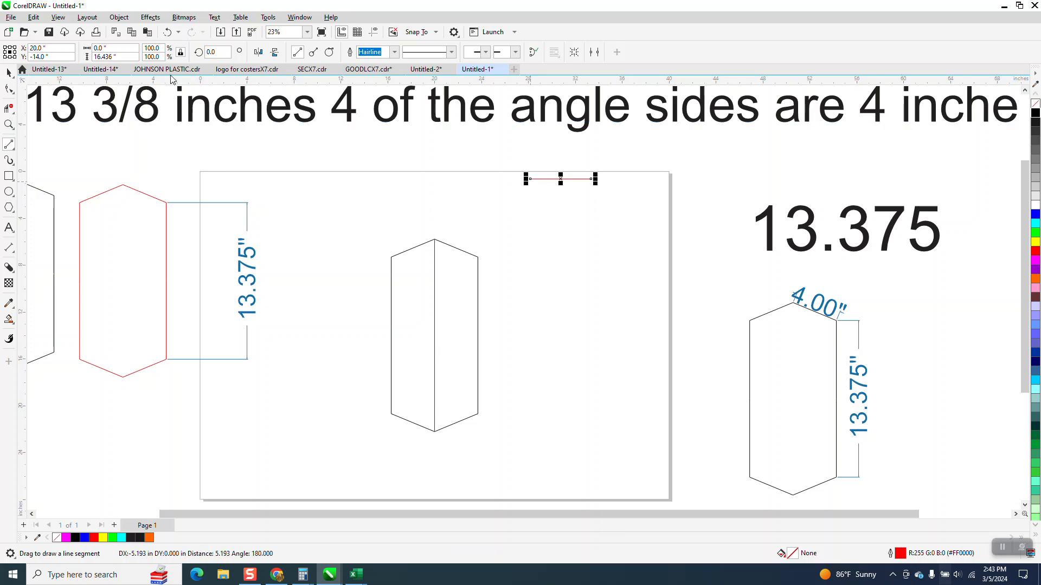
text(4)
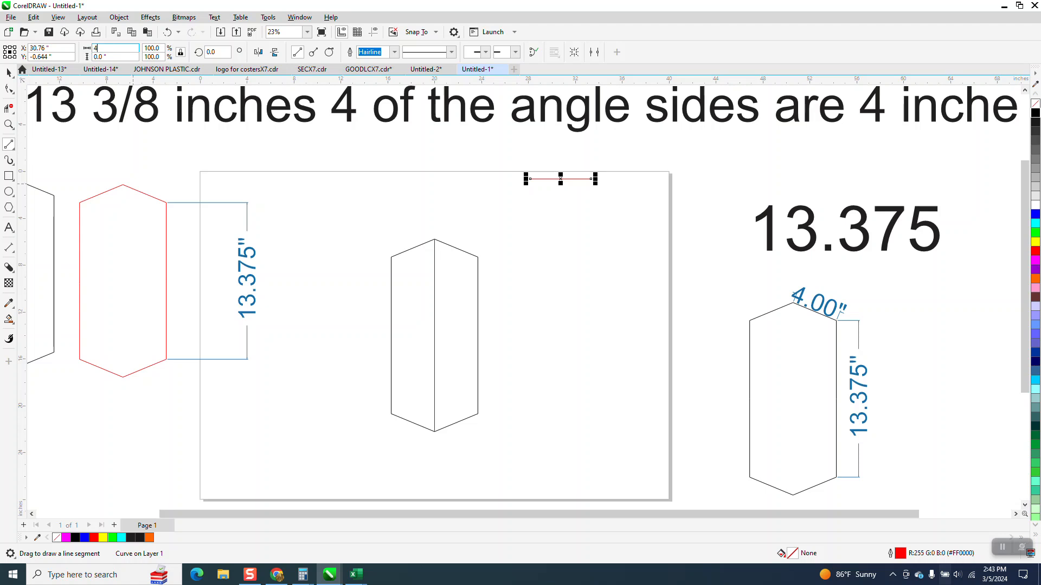
text(.0)
key(Return)
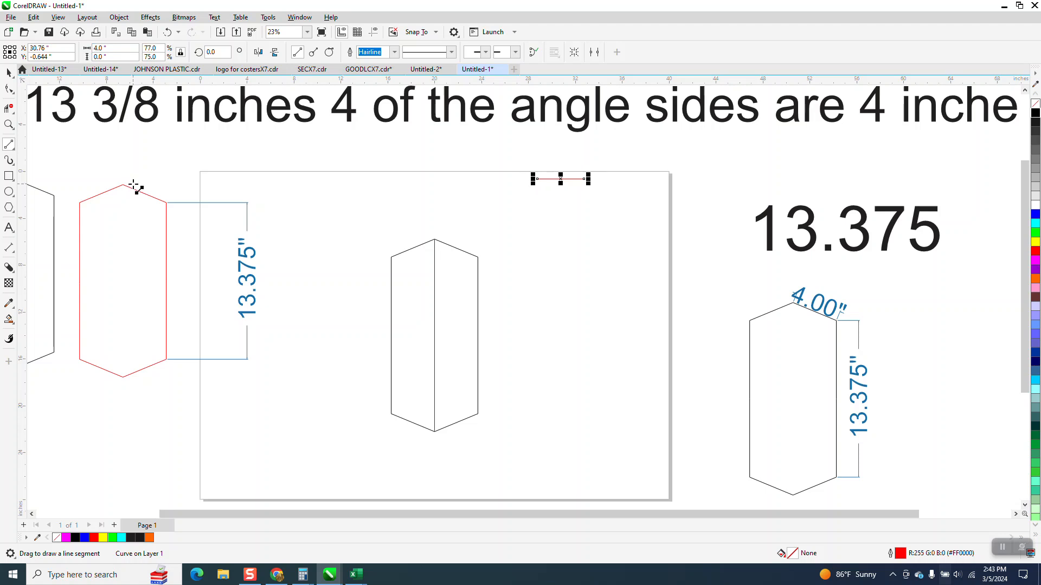
Rotate the 4-inch line by 22.5 degrees and create a horizontally mirrored copy of it
click(215, 52)
text(22.5)
key(Return)
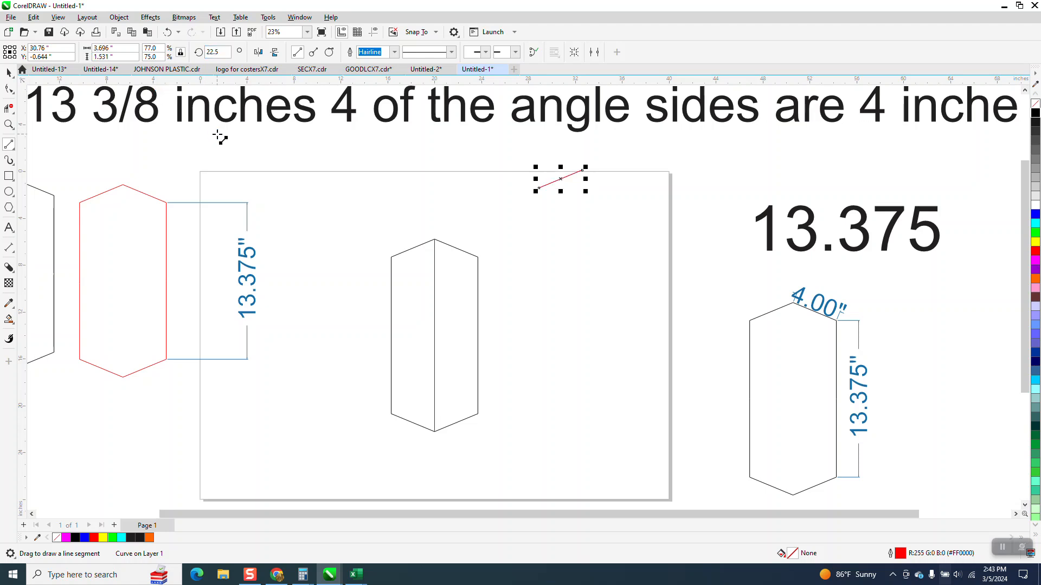
click(258, 52)
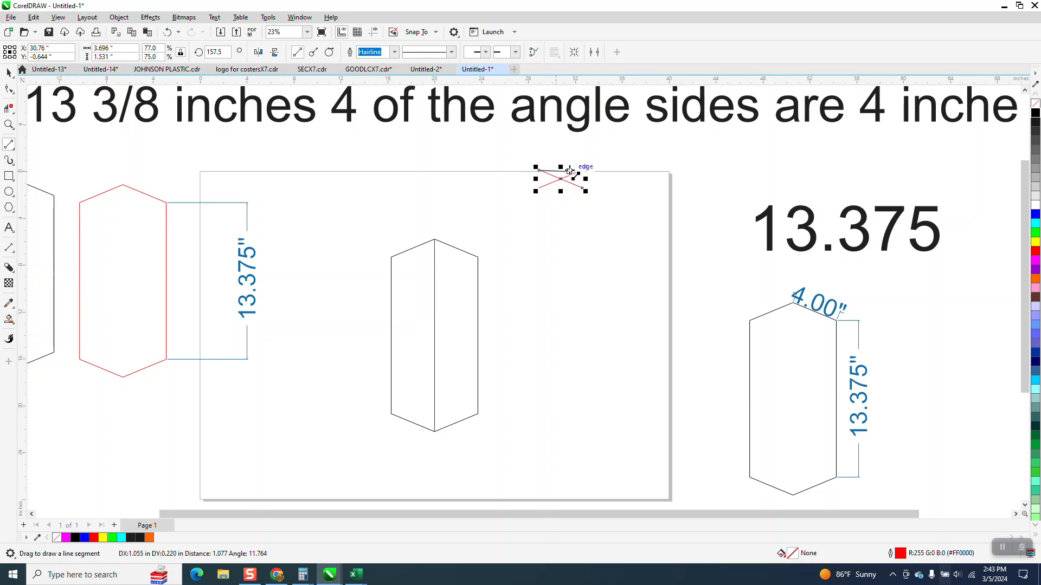
Undo the stray segment attached to the mirrored line, keeping both crossed 4-inch lines
key(Delete)
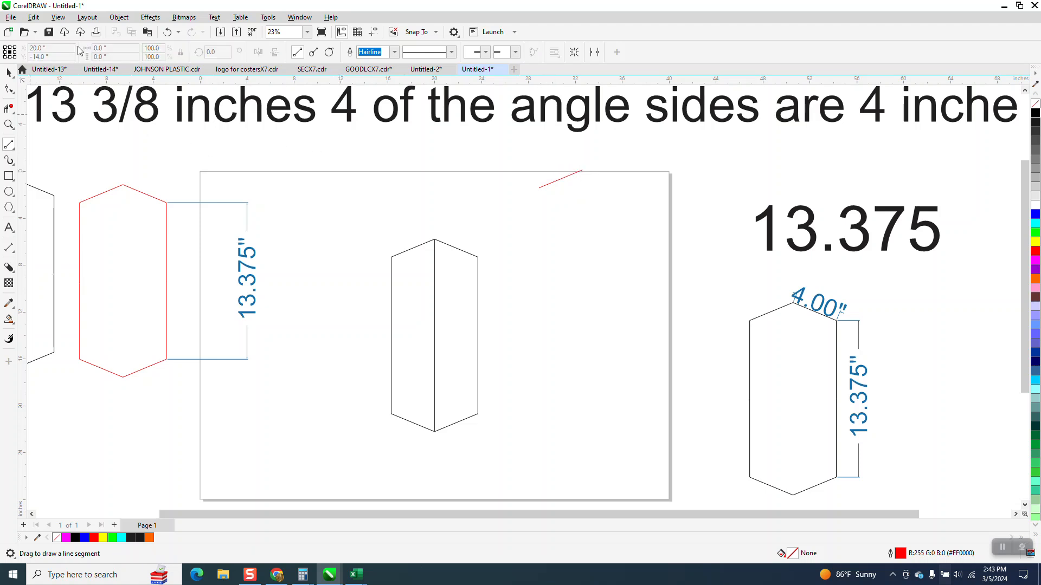
click(166, 32)
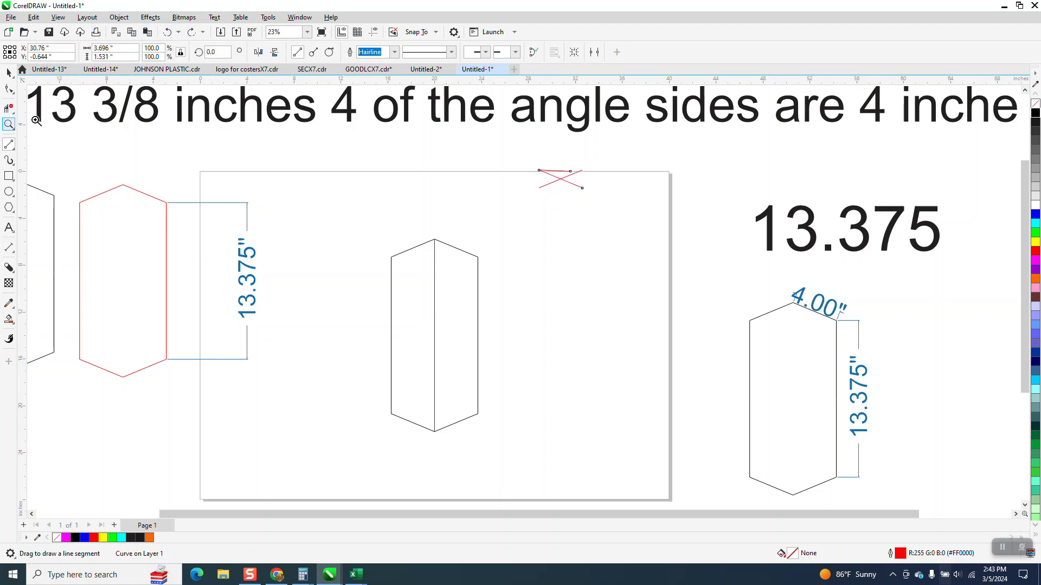
click(9, 124)
drag(524, 158, 660, 225)
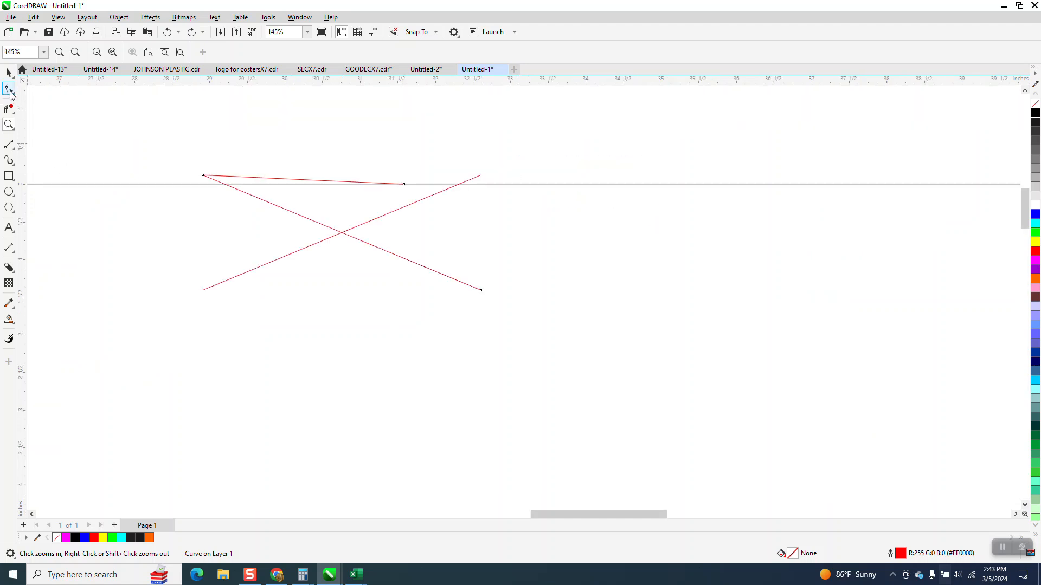
click(168, 32)
Snap the mirrored line's upper end onto the first line's upper end to form a peak, and group both lines
click(8, 73)
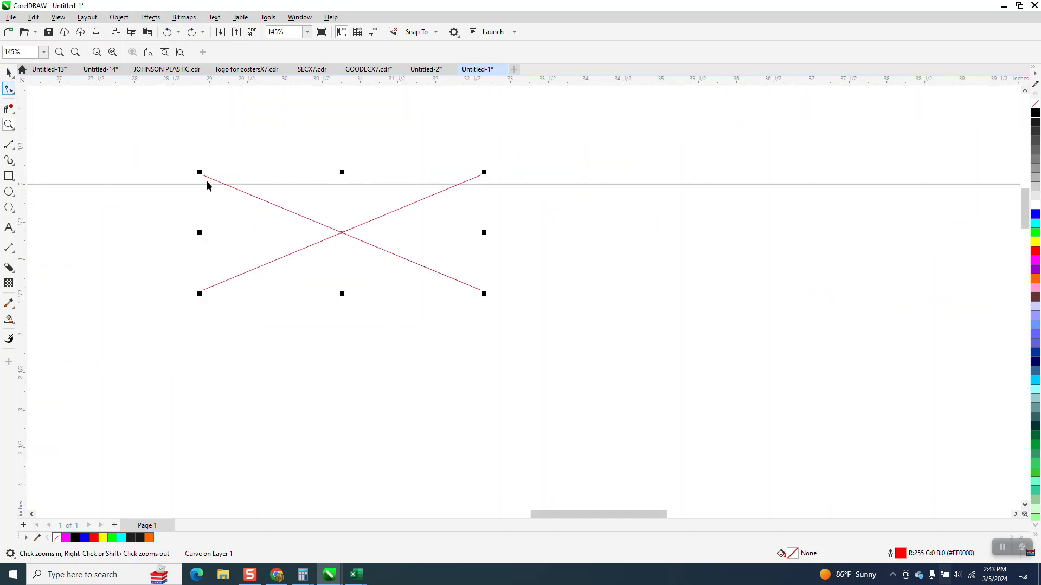
key(Escape)
click(215, 181)
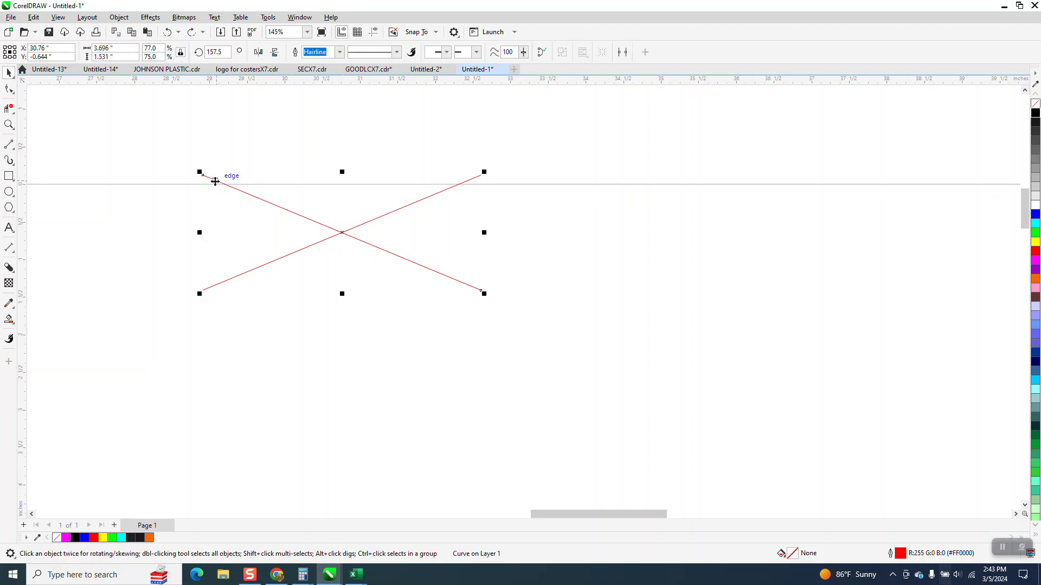
drag(212, 180, 485, 184)
scroll(304, 214, down, 2)
scroll(281, 230, down, 2)
drag(228, 181, 585, 334)
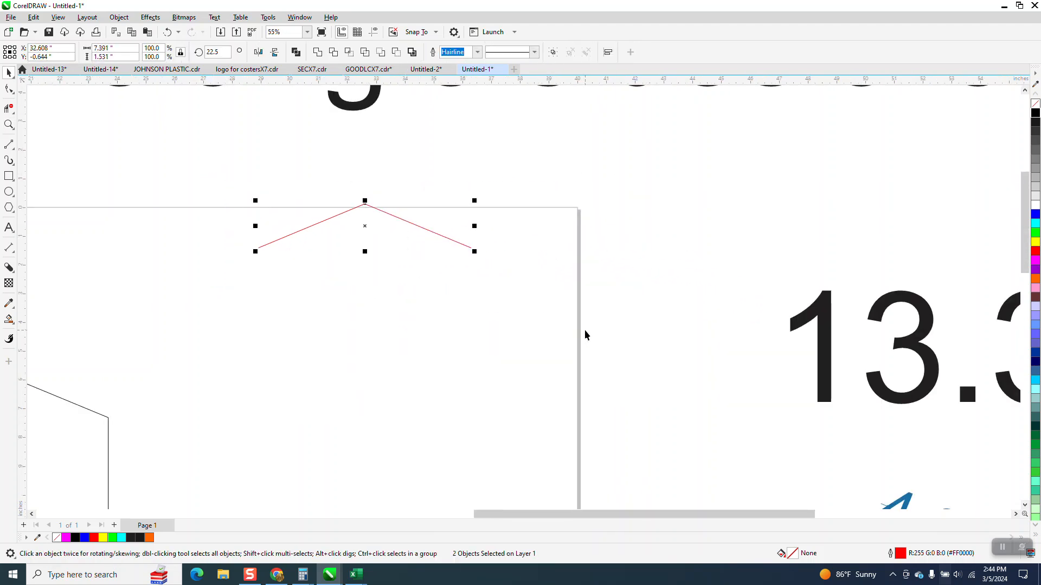
key(ctrl+g)
Mirror the grouped peak vertically and snap its ends onto the centred hexagon's two upper side corners
scroll(581, 331, down, 2)
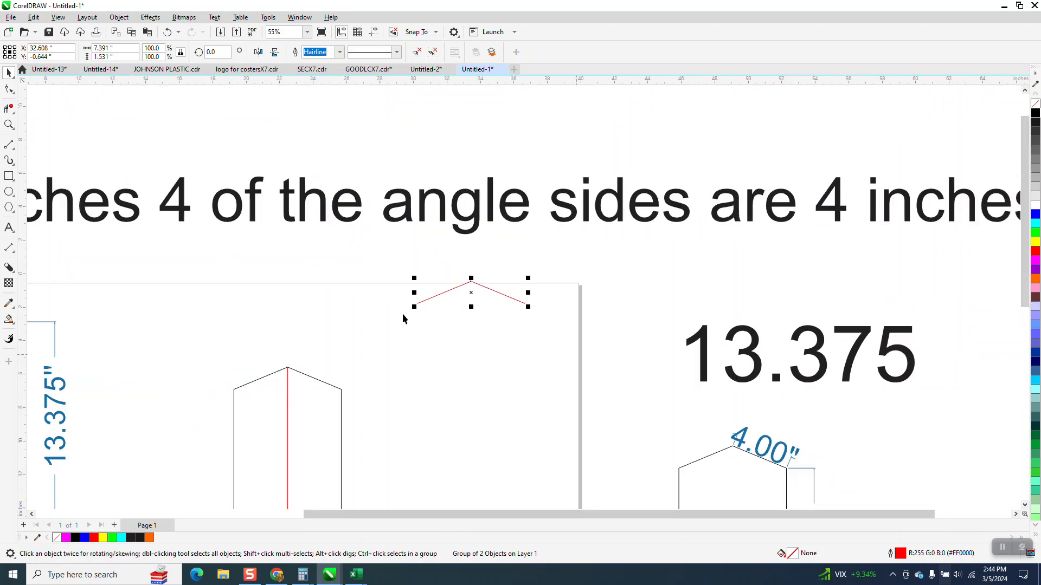
click(275, 52)
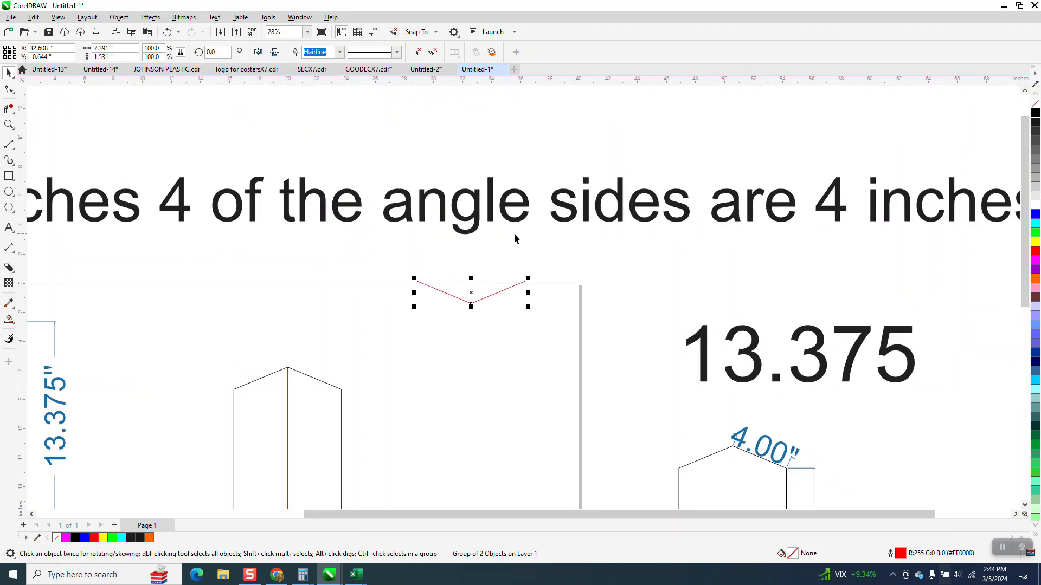
drag(526, 283, 343, 396)
drag(349, 359, 349, 360)
scroll(325, 300, down, 1)
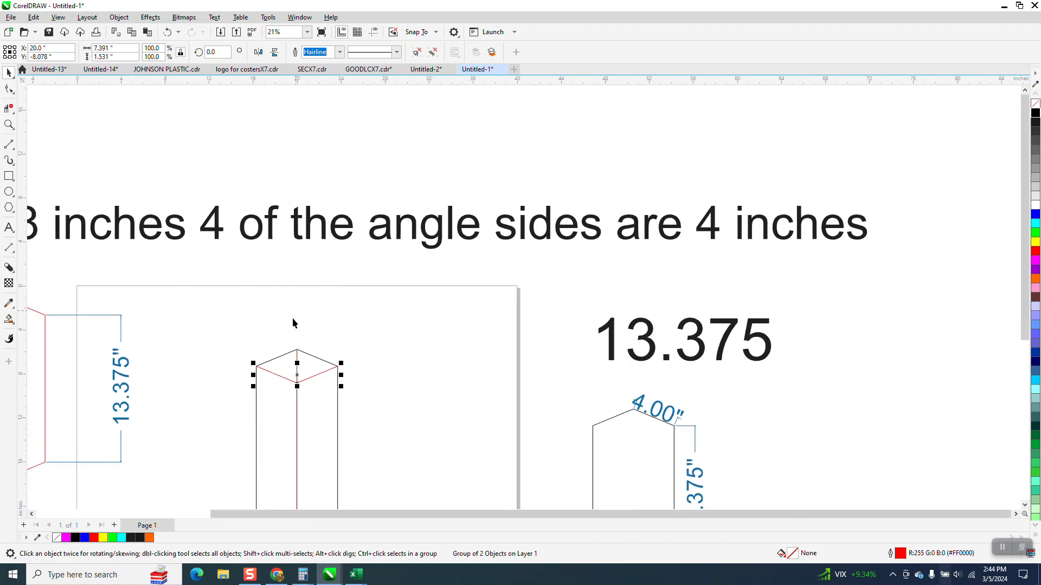
click(303, 339)
click(296, 354)
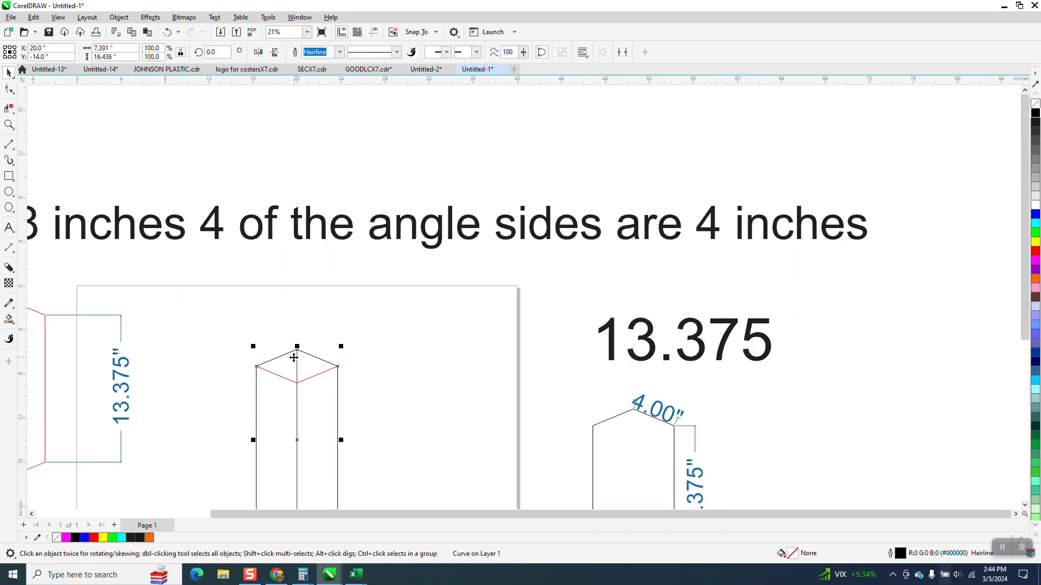
key(Delete)
scroll(302, 323, down, 1)
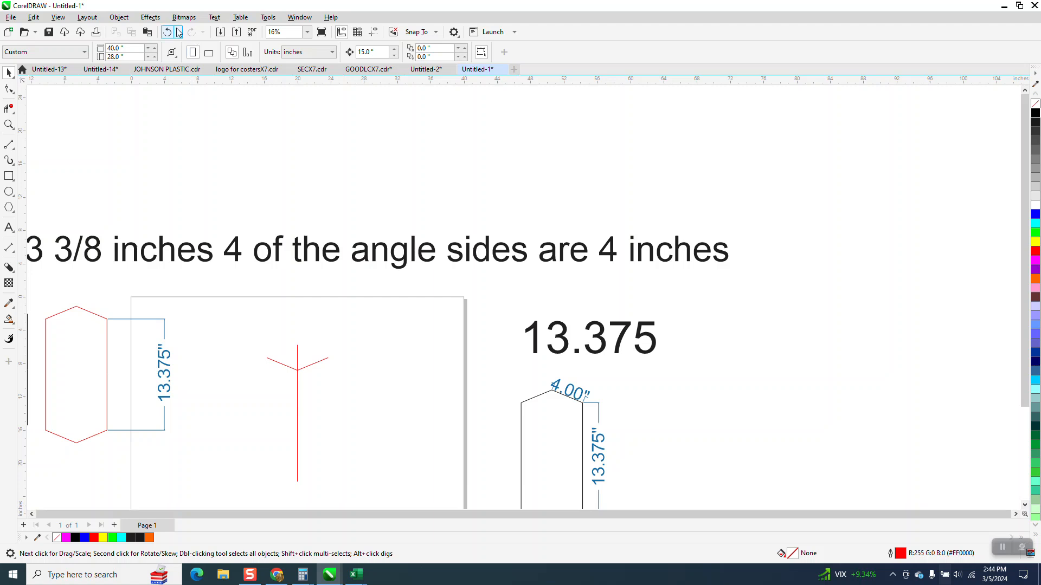
click(169, 34)
click(353, 309)
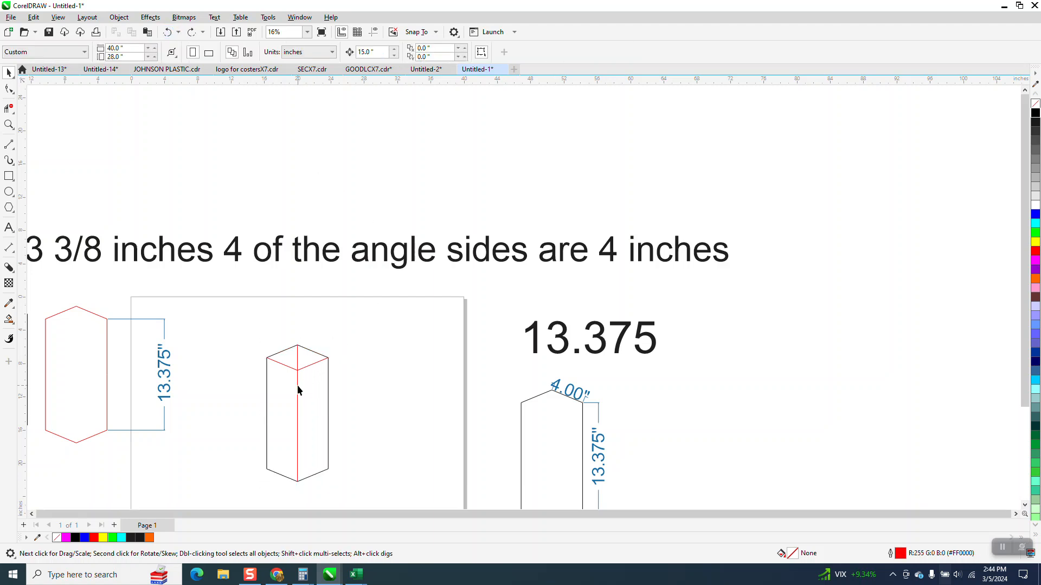
Delete the part of the vertical centre line above the V-shaped lines using Virtual Segment Delete
click(9, 108)
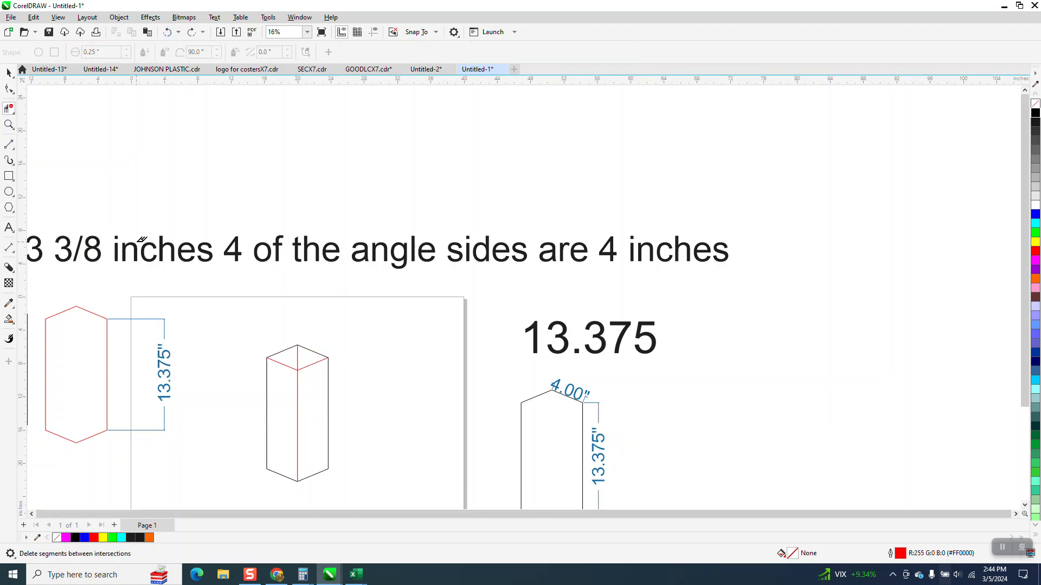
click(305, 359)
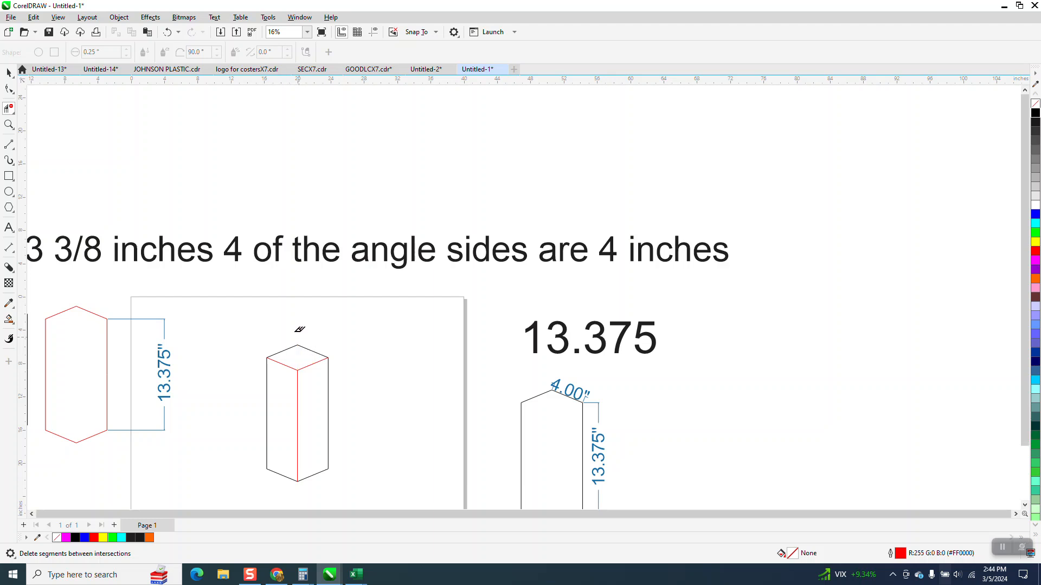
scroll(304, 335, down, 1)
click(9, 124)
drag(246, 334, 343, 422)
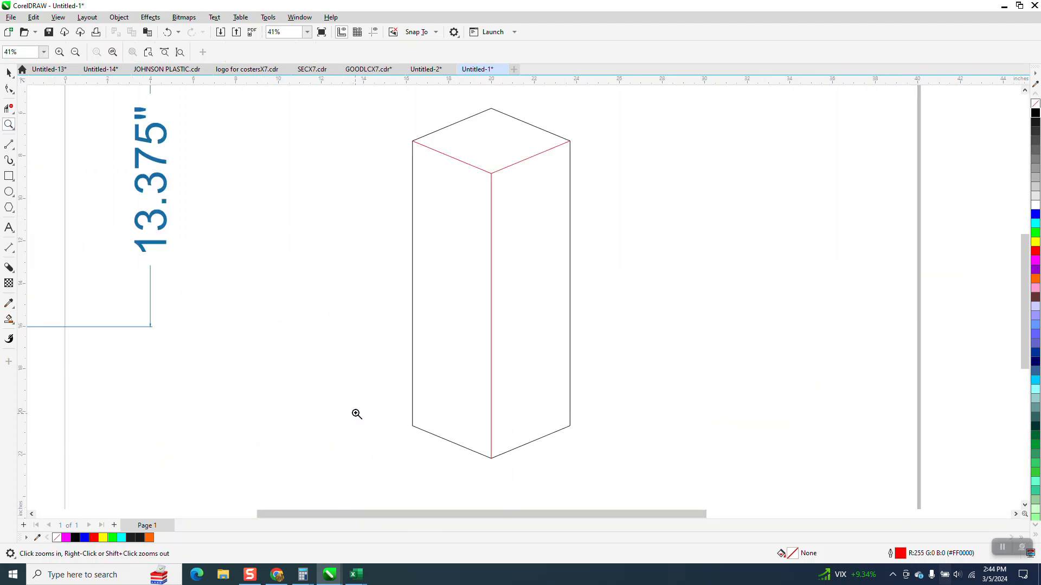
scroll(364, 404, down, 1)
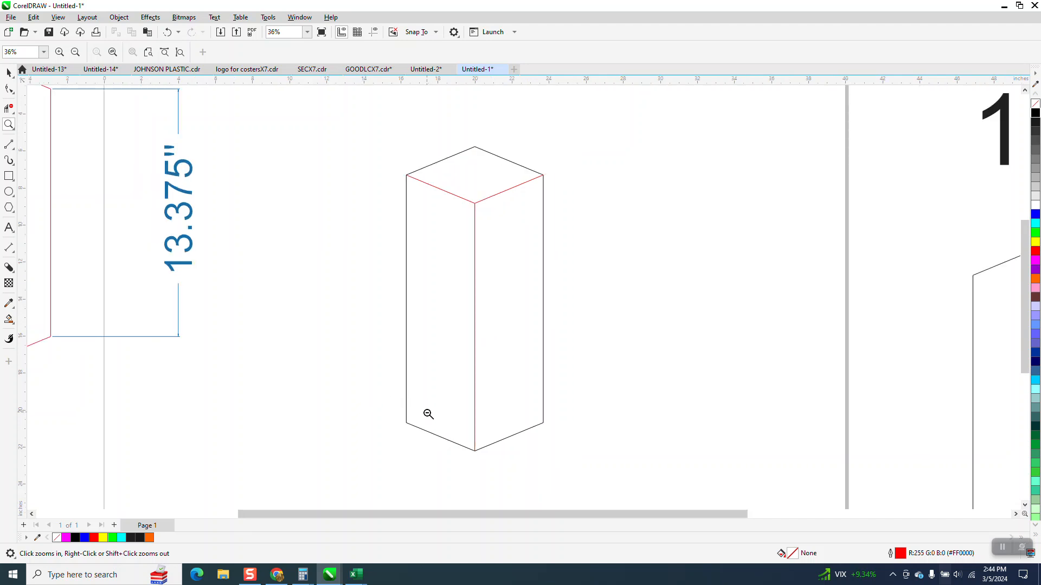